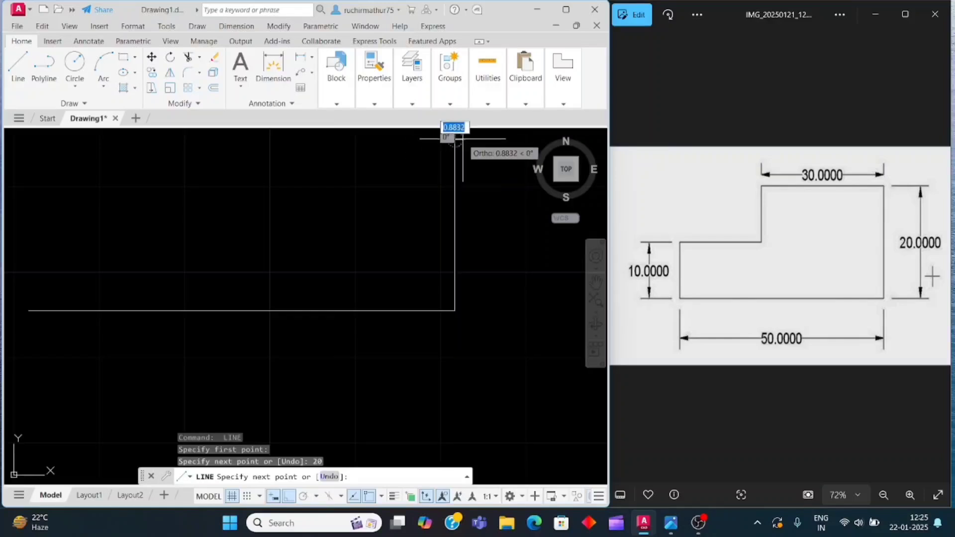
Draw the 30-unit top edge with Ortho, then end the line sequence.
middle_click_drag(350, 152, 431, 274)
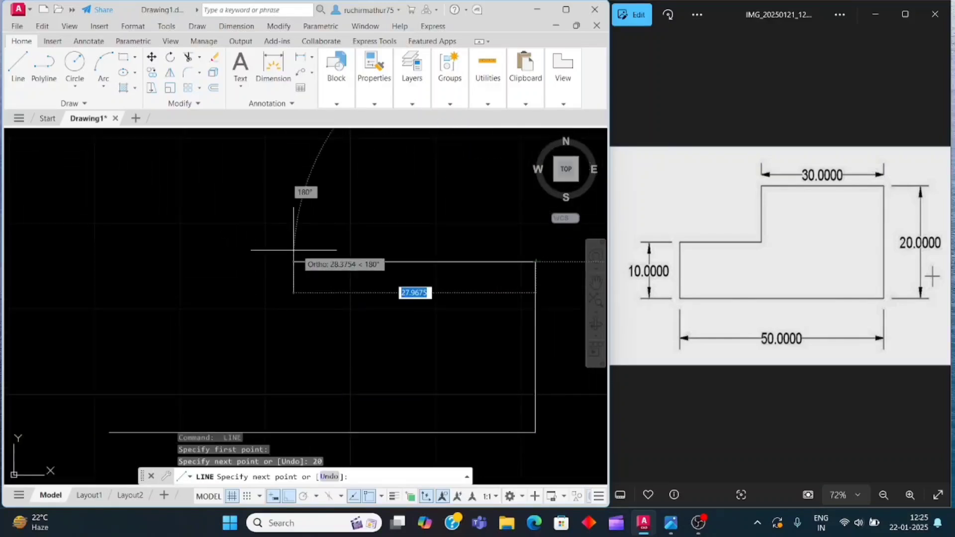
type("3")
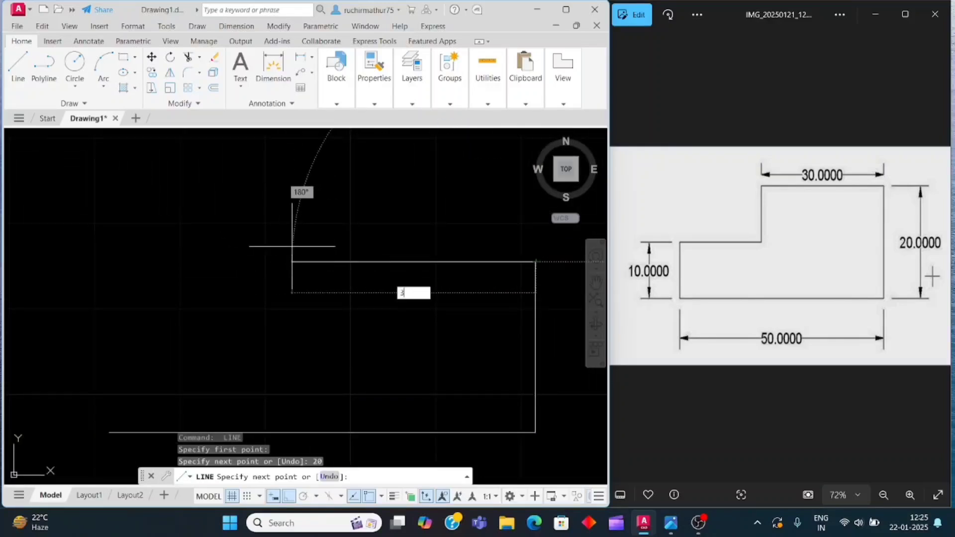
key("Return")
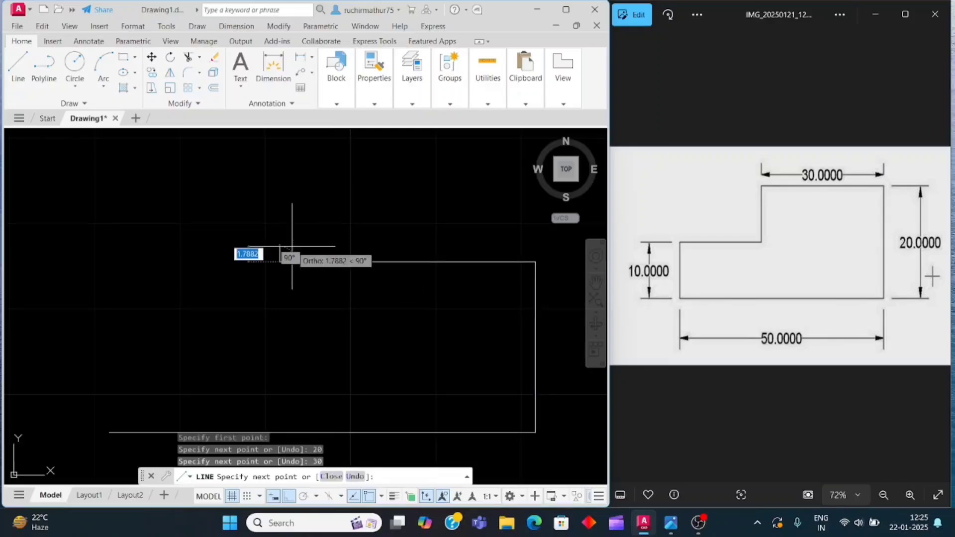
key("Escape")
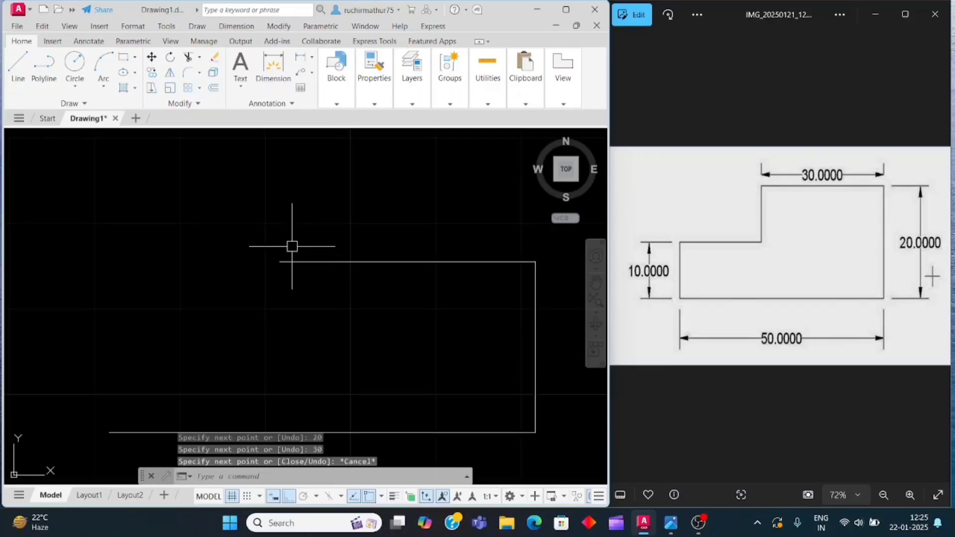
From the base's left end, draw the 10-unit left side and the step's horizontal edge.
key("Return")
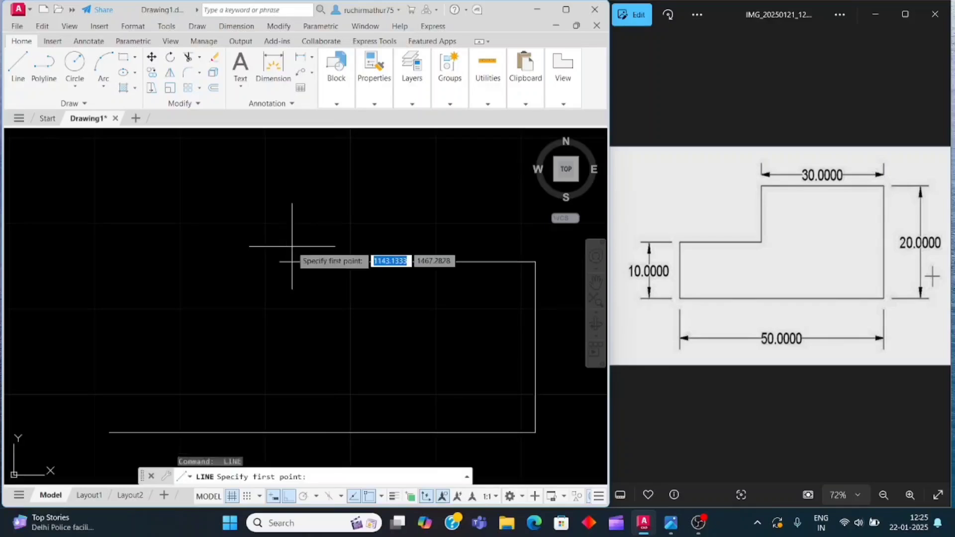
middle_click_drag(260, 337, 315, 241)
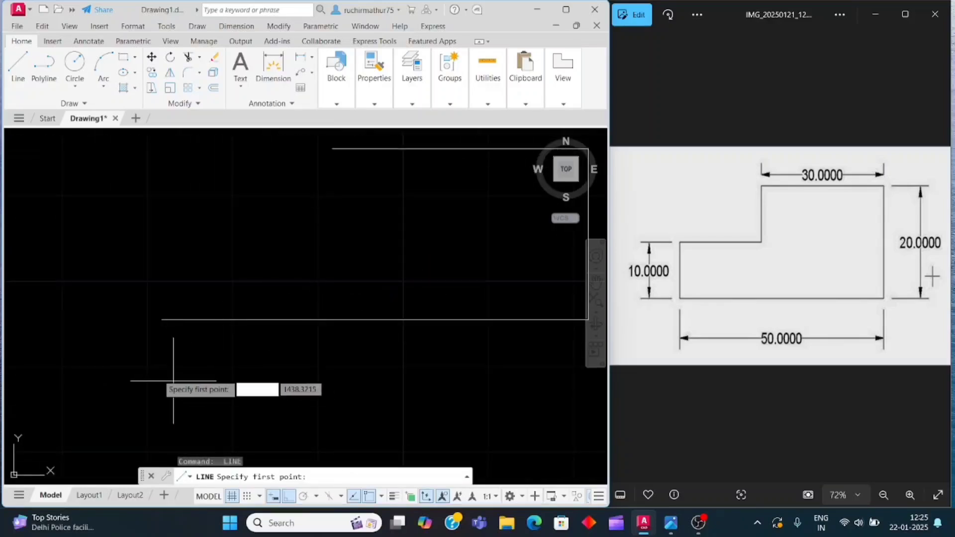
left_click(162, 319)
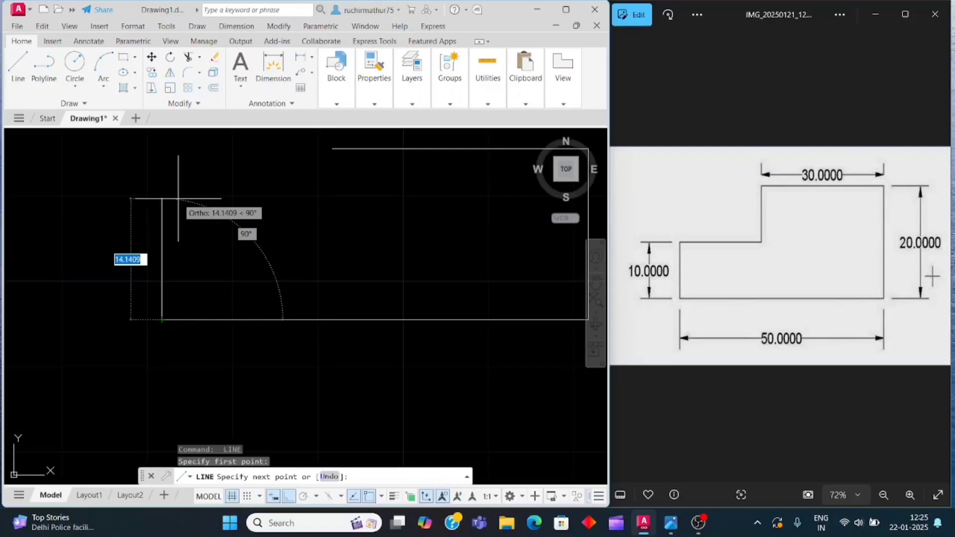
type("10")
key("Return")
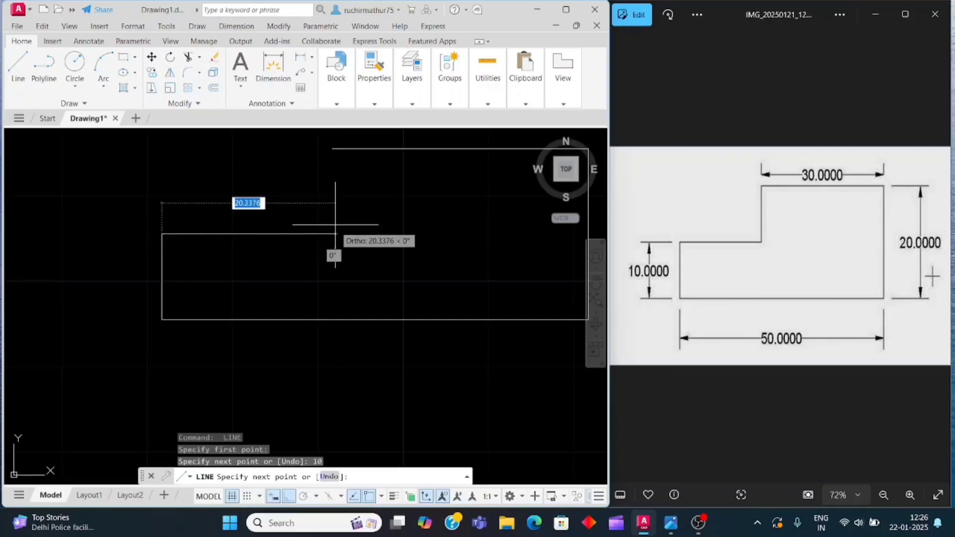
left_click(332, 235)
Join the step up to the top edge, then close the dovetail reference image.
left_click(332, 148)
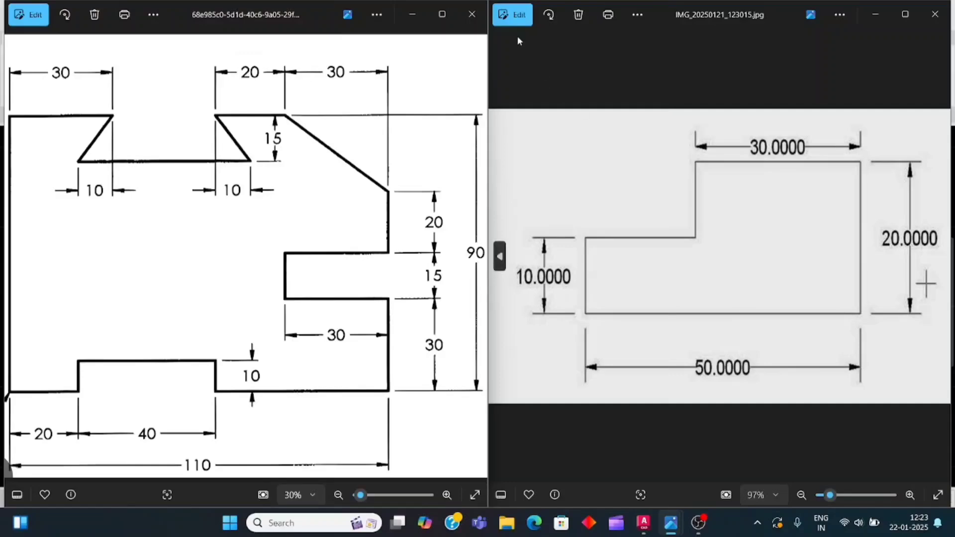
left_click(469, 16)
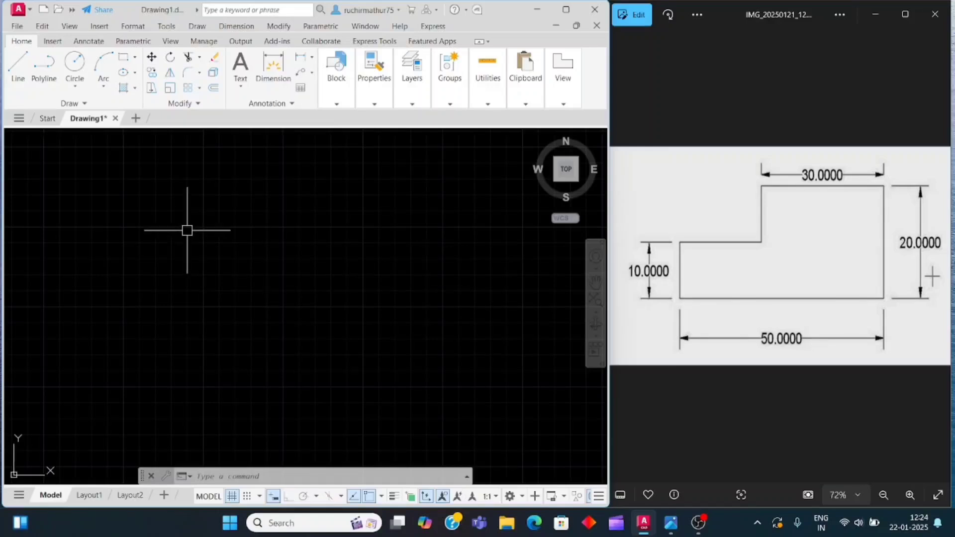
With Ortho on, draw a 50-unit horizontal base line from a picked start point.
key("Return")
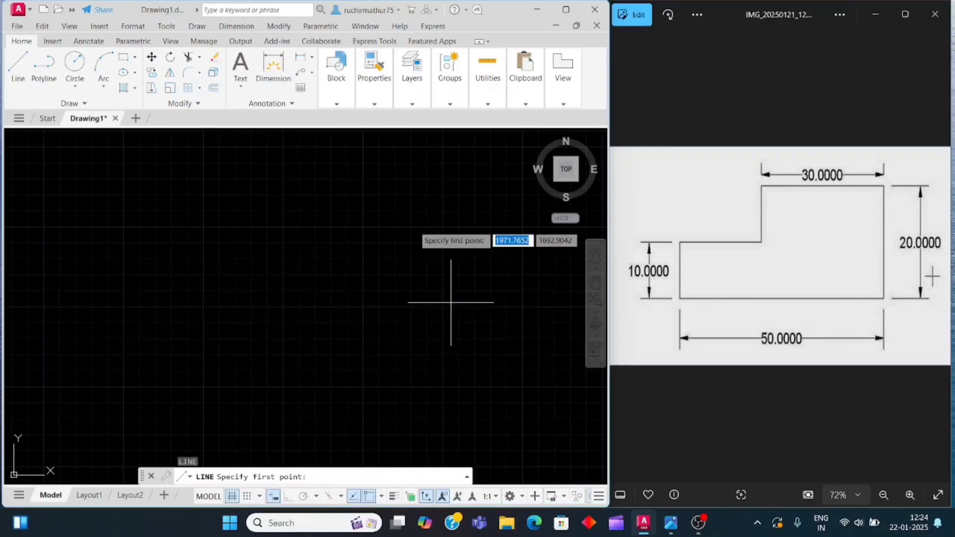
left_click(162, 324)
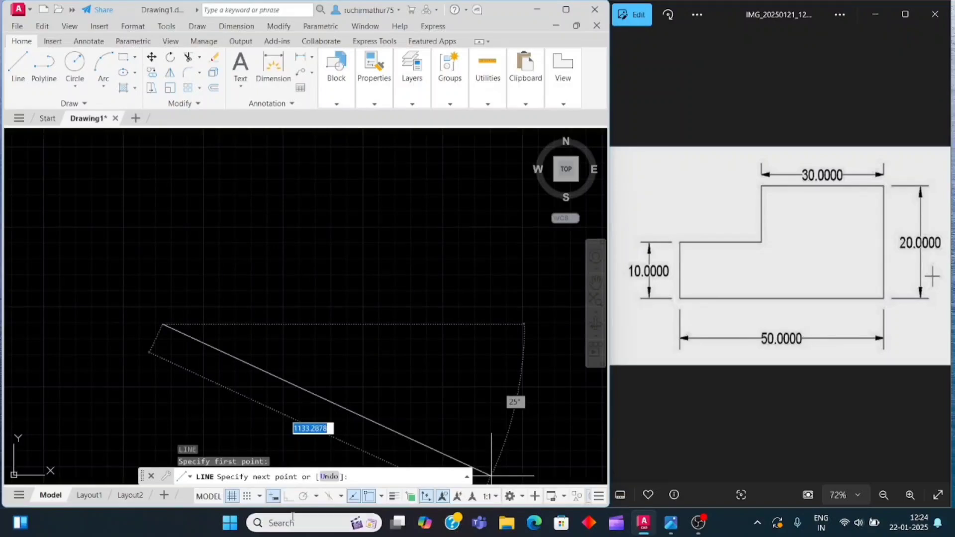
left_click(288, 496)
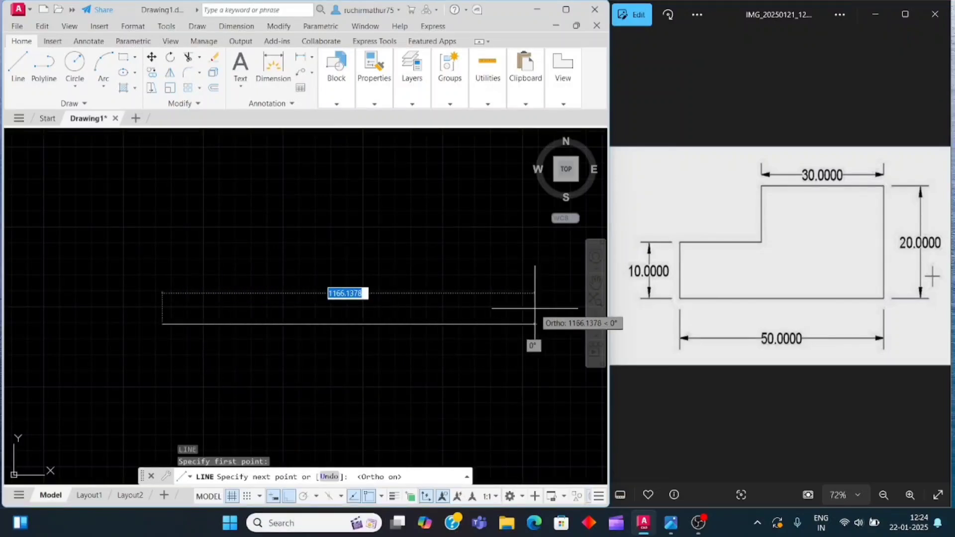
type("5")
key("Return")
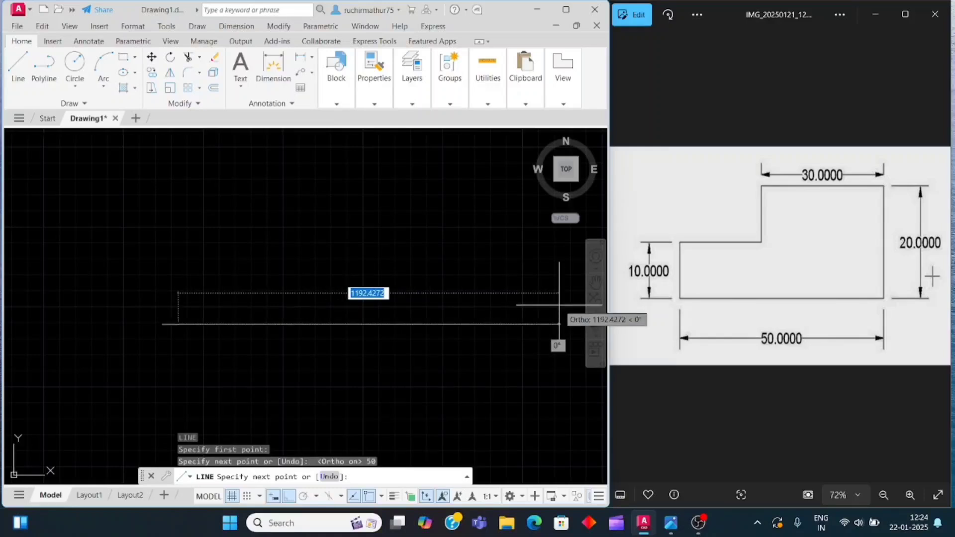
key("Escape")
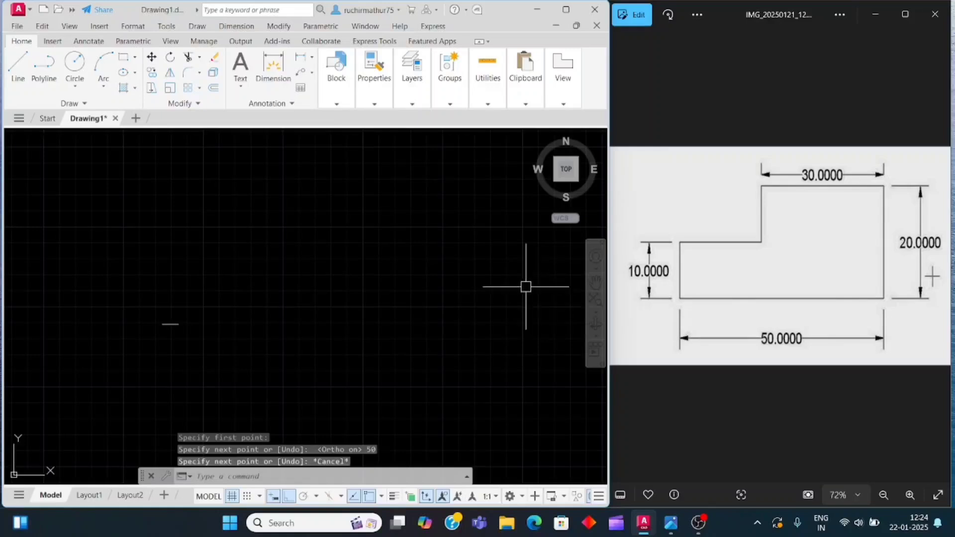
scroll(146, 323, "up", 8)
scroll(284, 323, "up", 2)
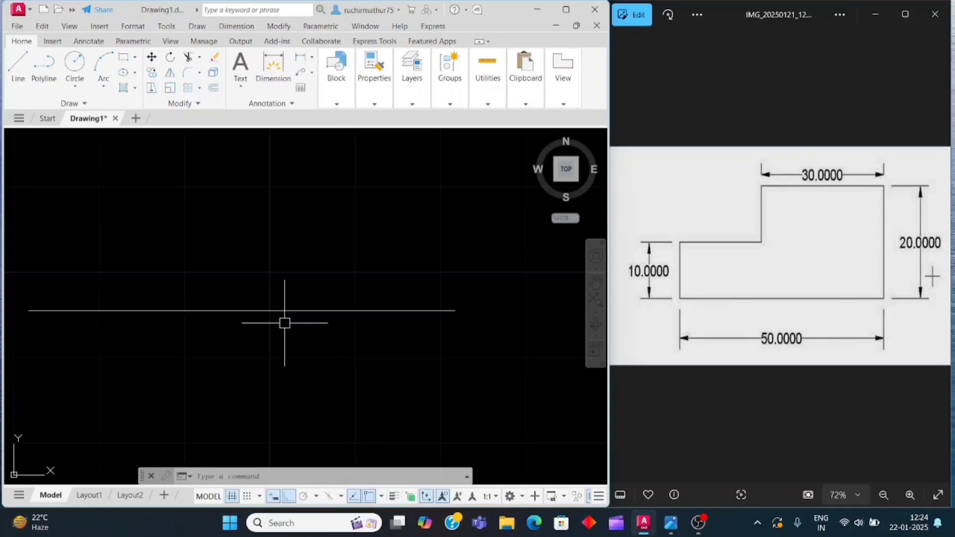
From the base's right end, draw a 20-unit side upward and a 30-unit top edge leftward.
type("l")
key("Return")
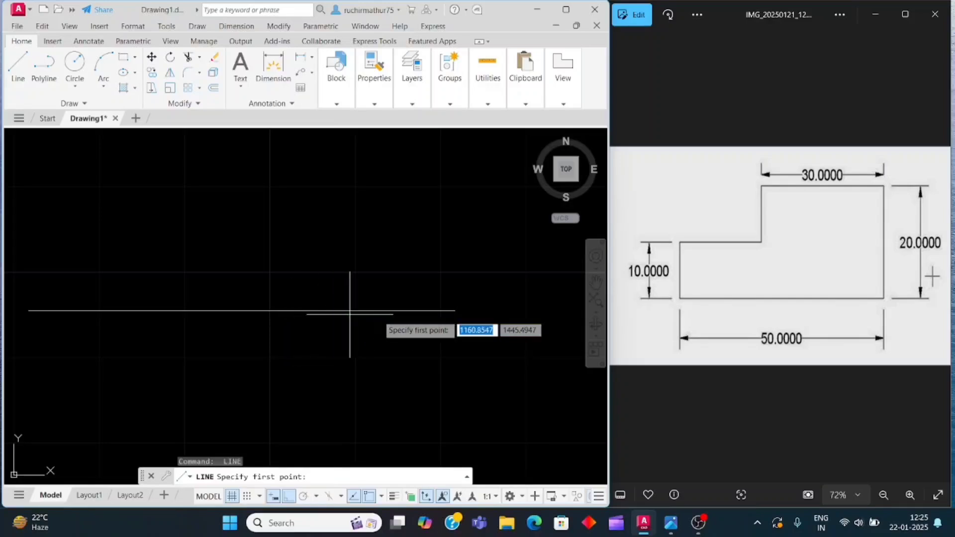
left_click(455, 311)
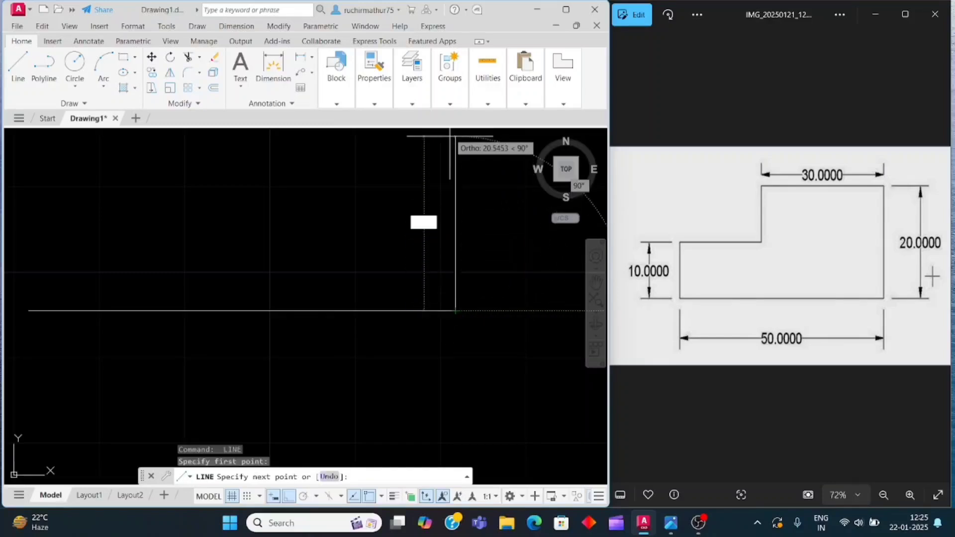
type("2")
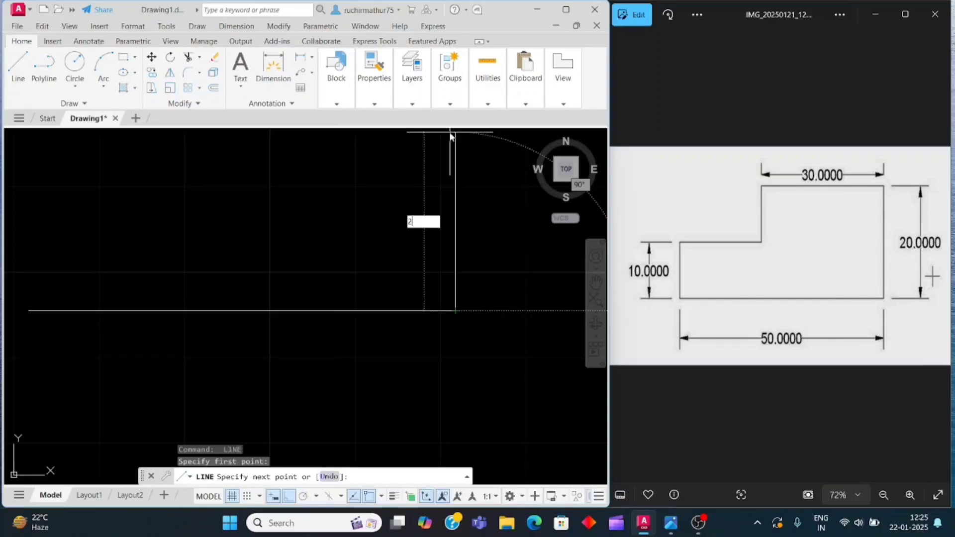
type("0")
key("Return")
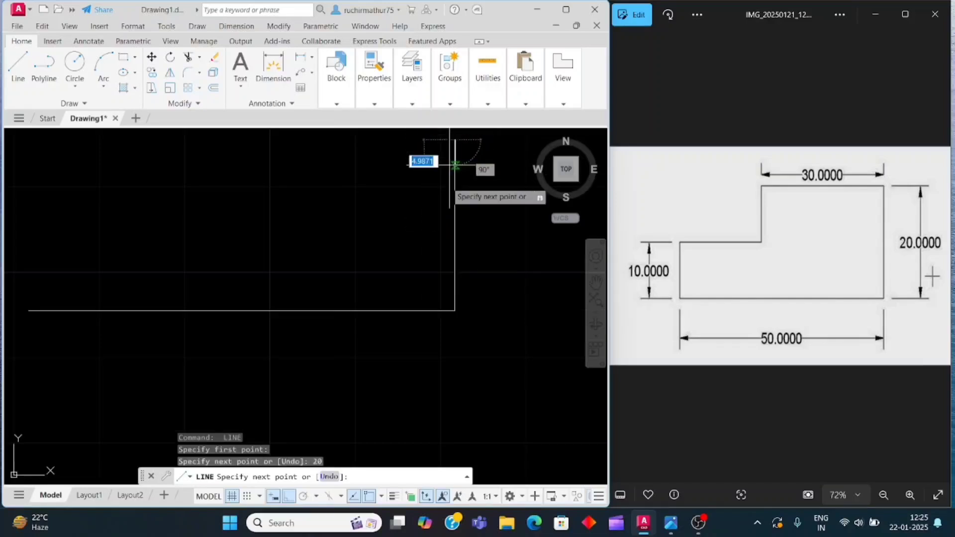
middle_click_drag(331, 126, 412, 247)
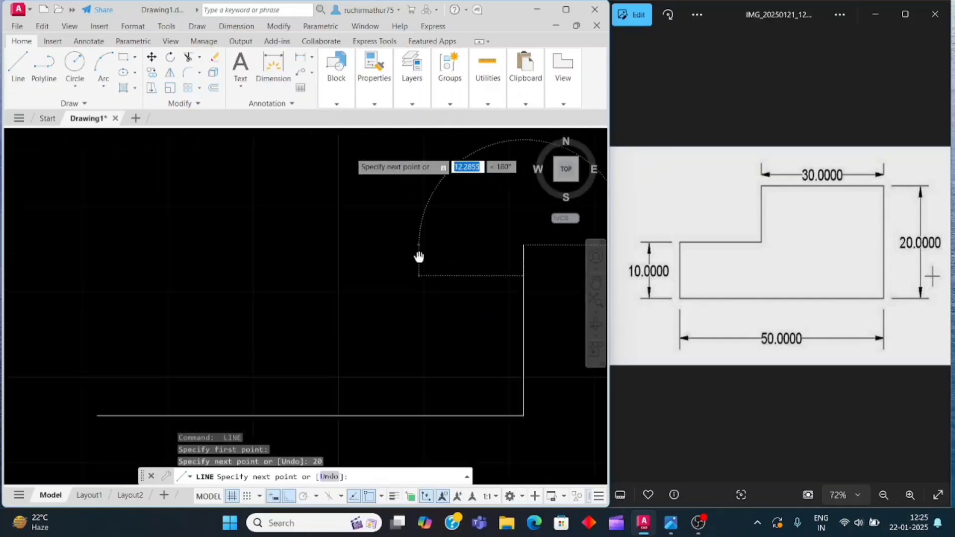
type("3")
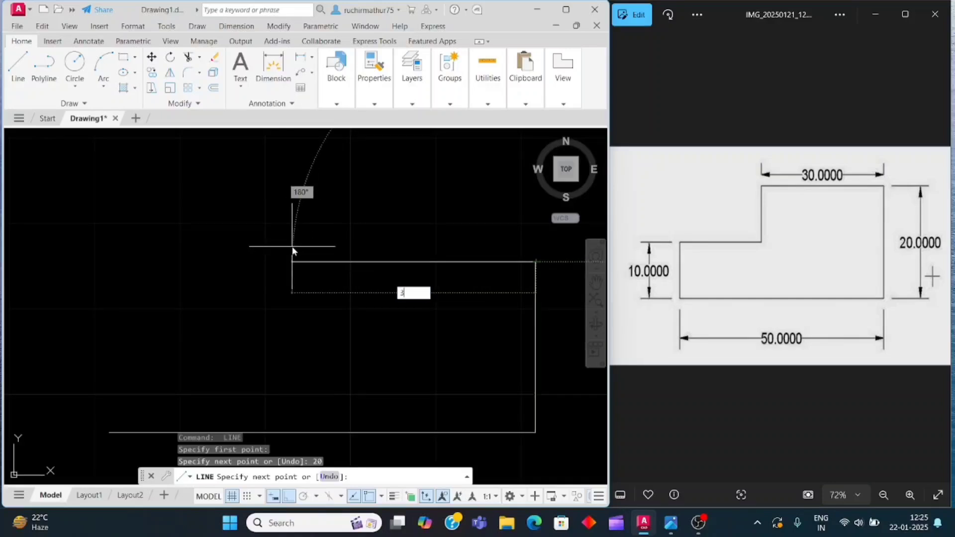
type("0")
key("Return")
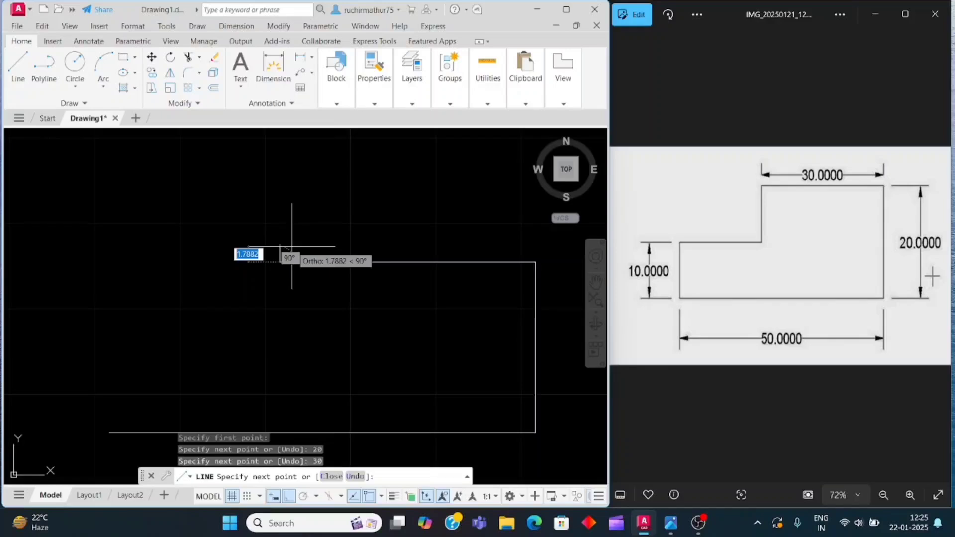
key("Escape")
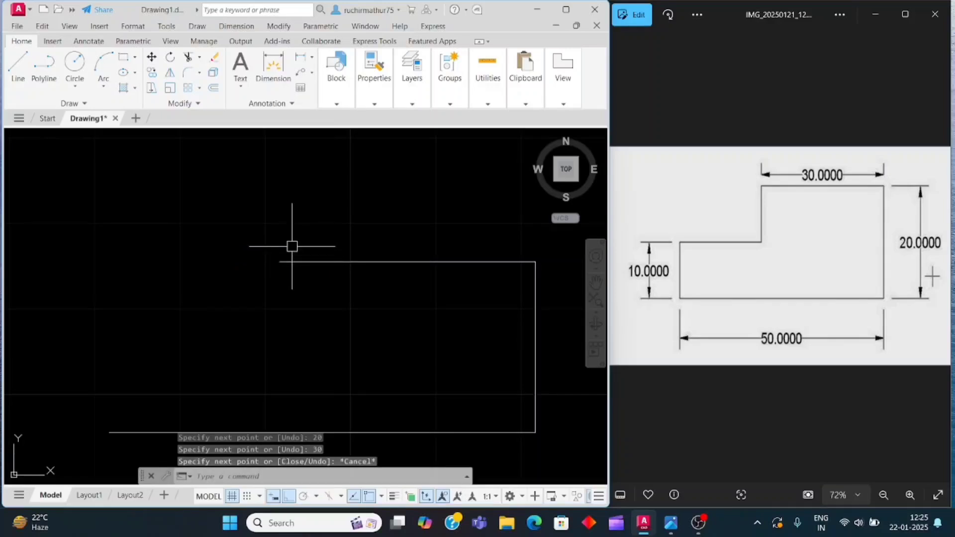
key("Return")
Add the 10-unit left side from the base's left end and the step edge to close the outline.
middle_click_drag(258, 362, 316, 251)
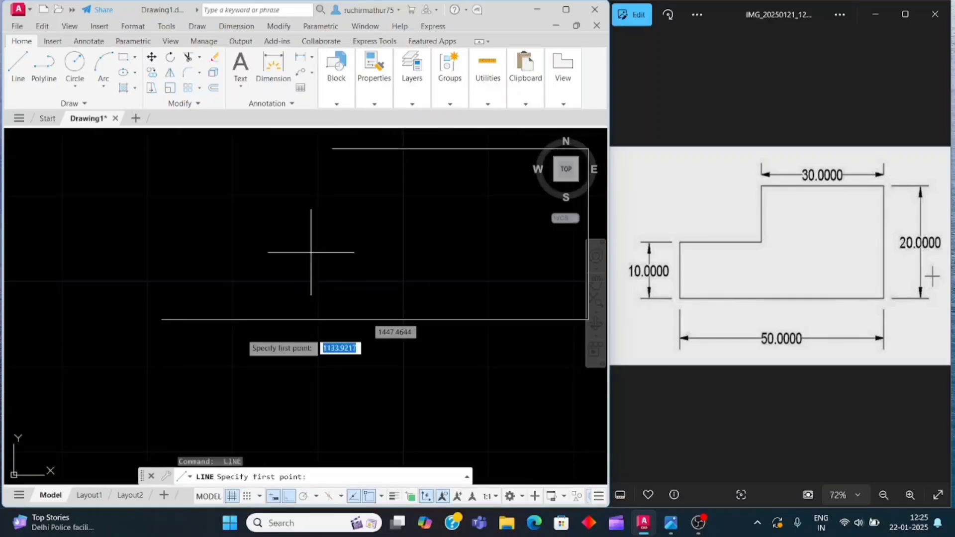
left_click(162, 320)
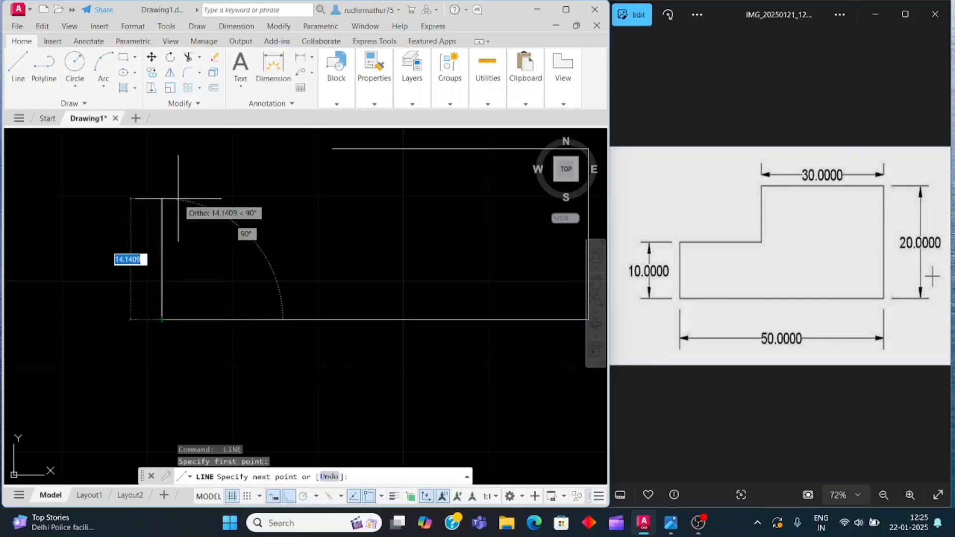
type("10")
key("Return")
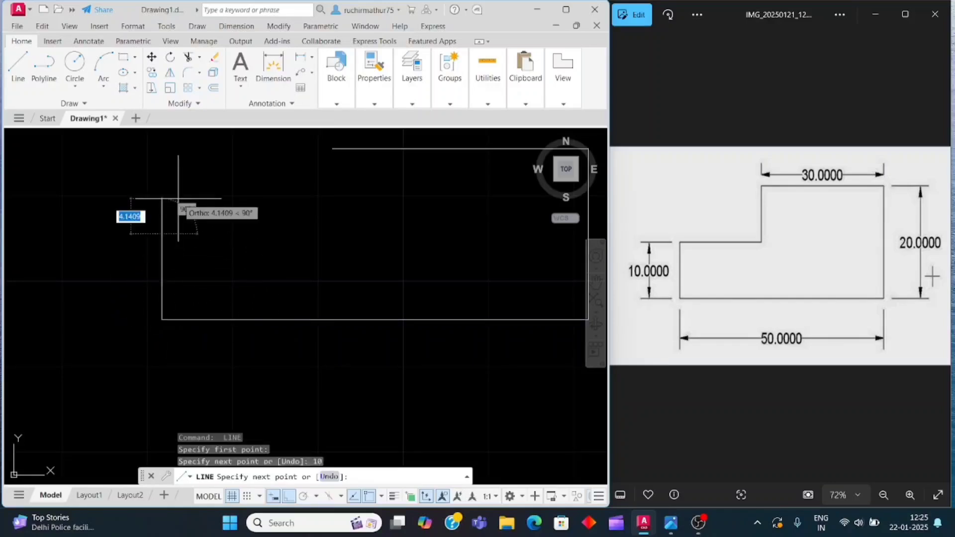
left_click(333, 233)
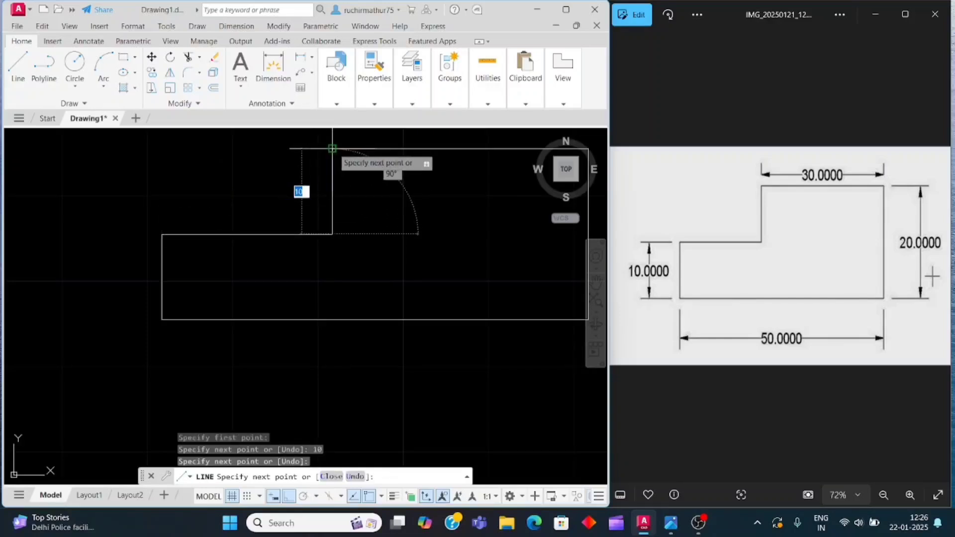
key("Escape")
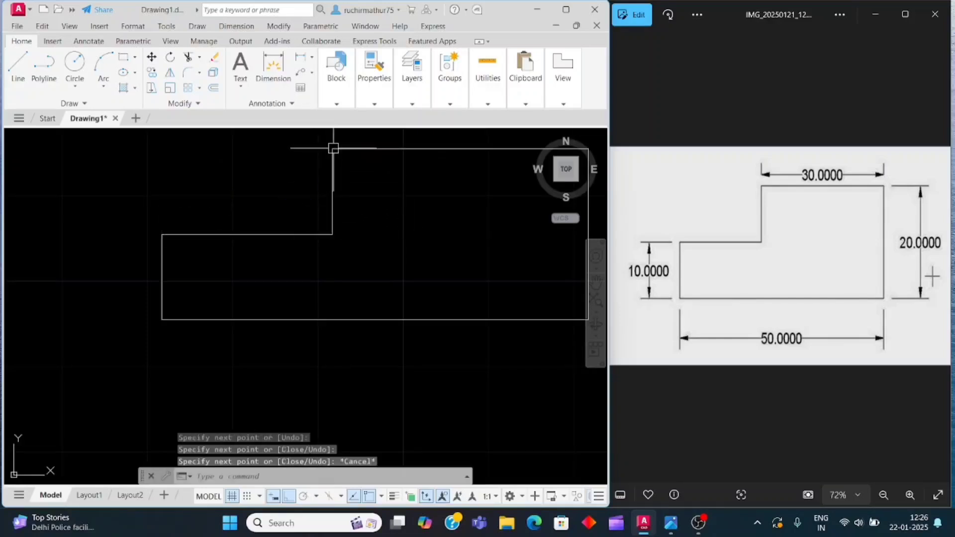
middle_click_drag(412, 305, 289, 377)
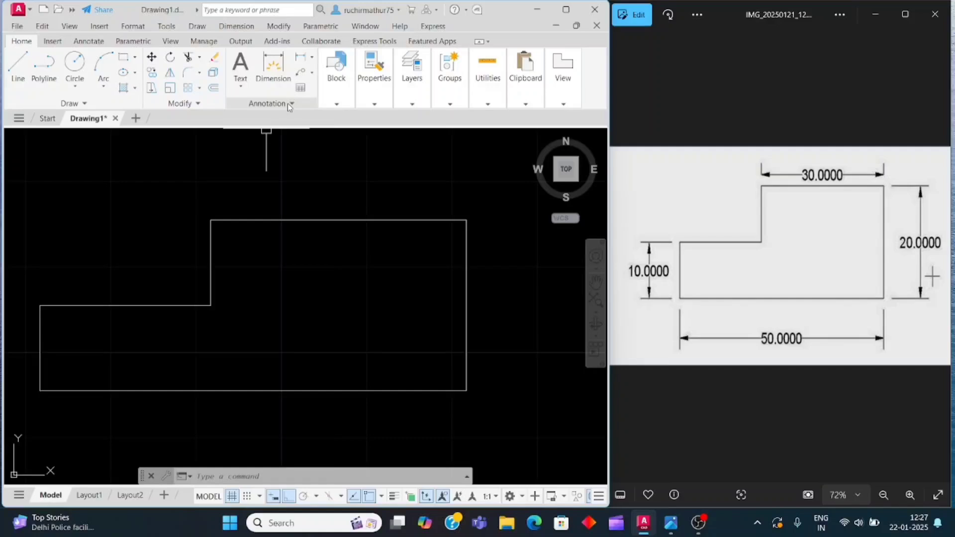
Open the Linear dimension dropdown on the Annotation panel.
left_click(312, 61)
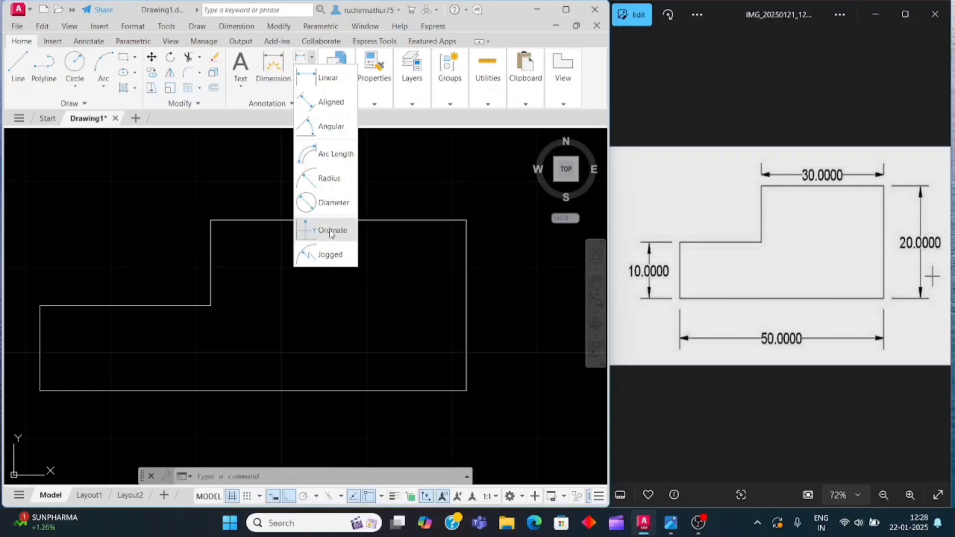
Add linear dimensions: 30 across the top step and 20 for the right-side height.
left_click(327, 80)
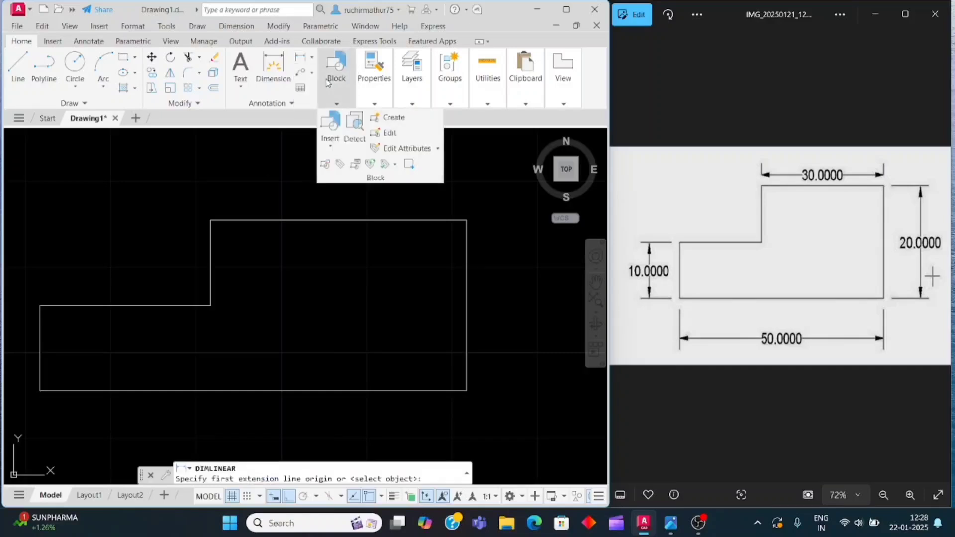
left_click(211, 220)
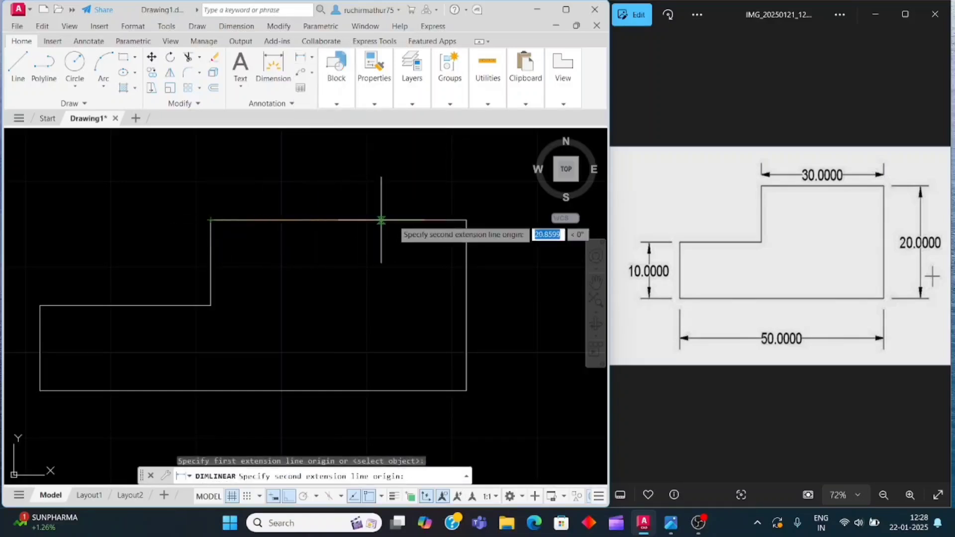
left_click(466, 220)
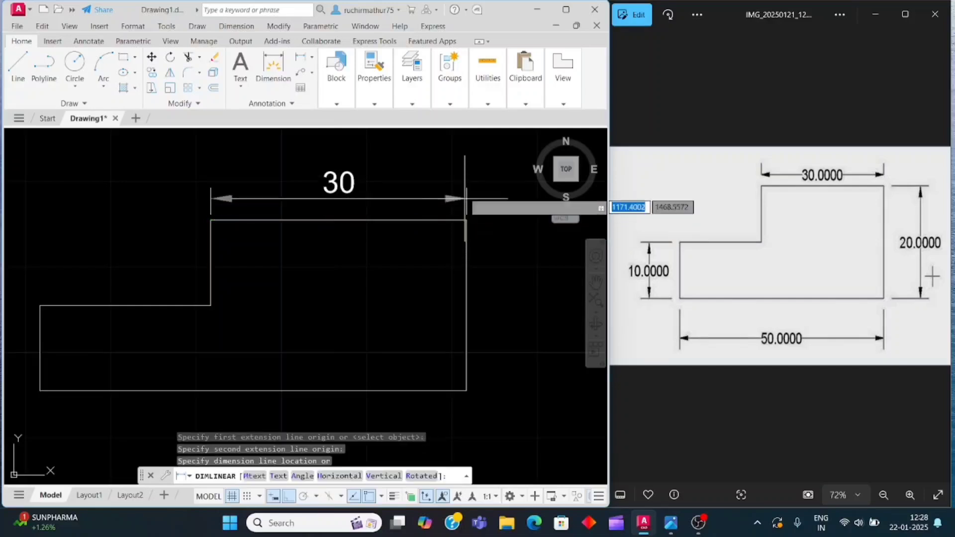
left_click(457, 196)
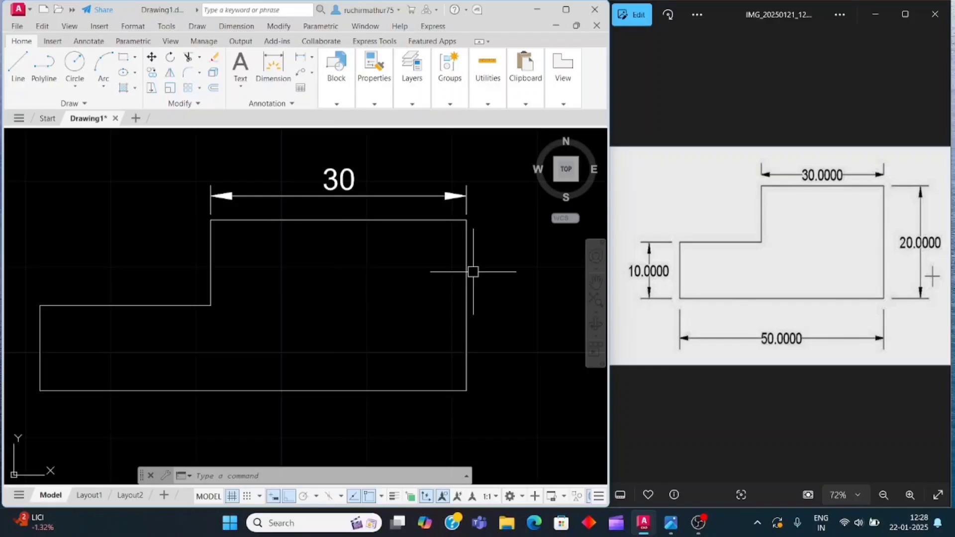
key("Return")
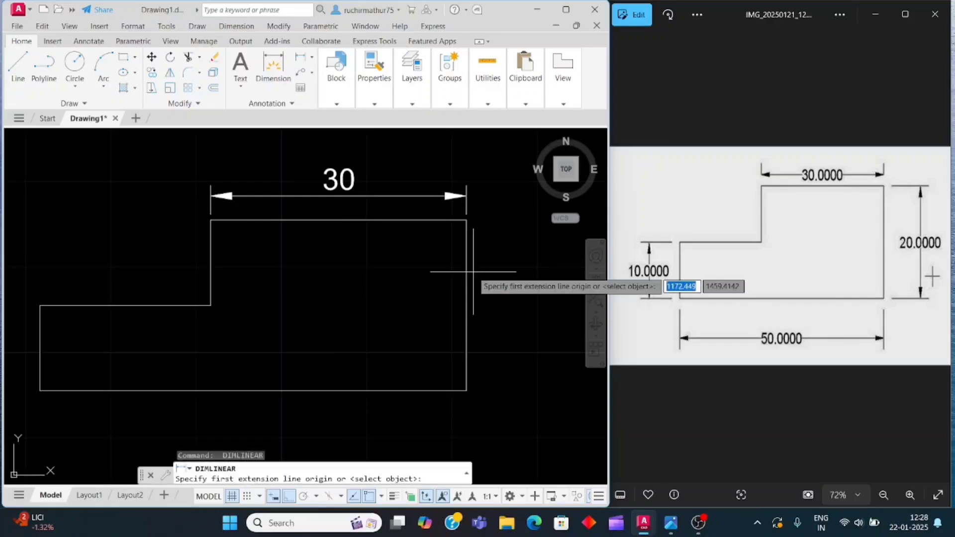
left_click(467, 390)
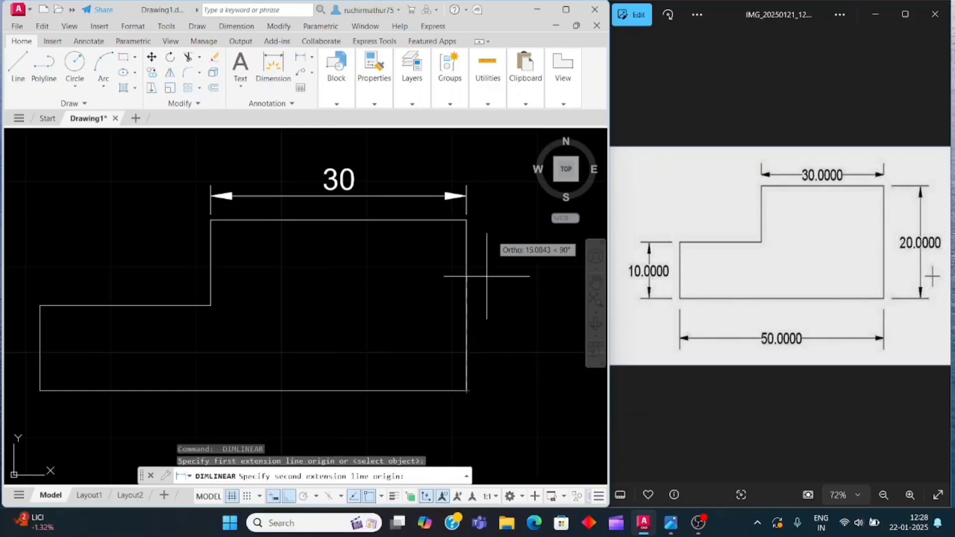
left_click(466, 220)
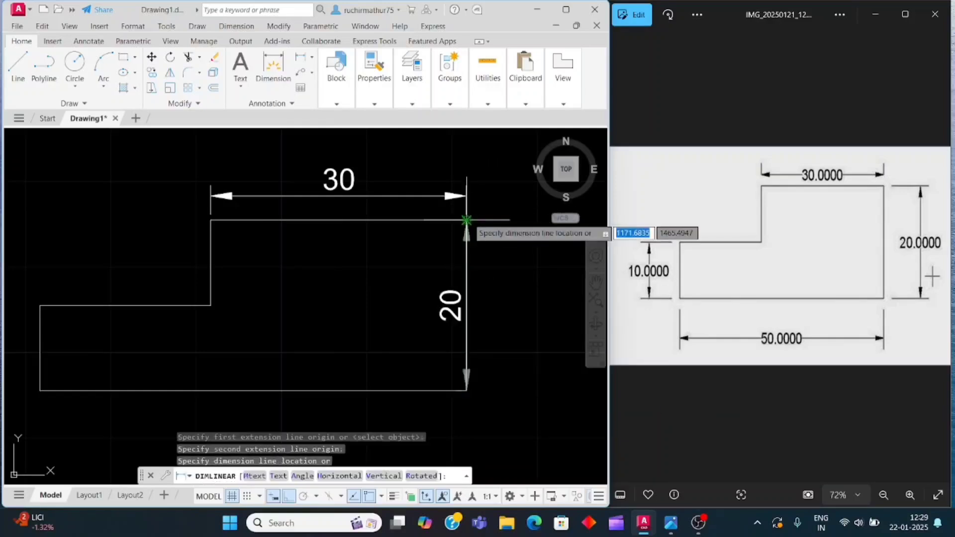
left_click(512, 220)
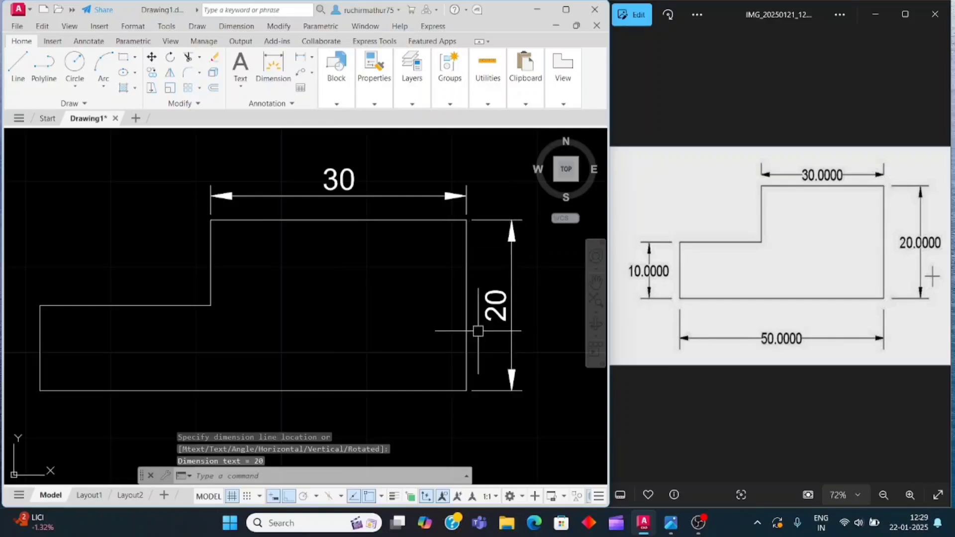
Add the 50 overall width below the profile and the 10 left-side height.
key("Return")
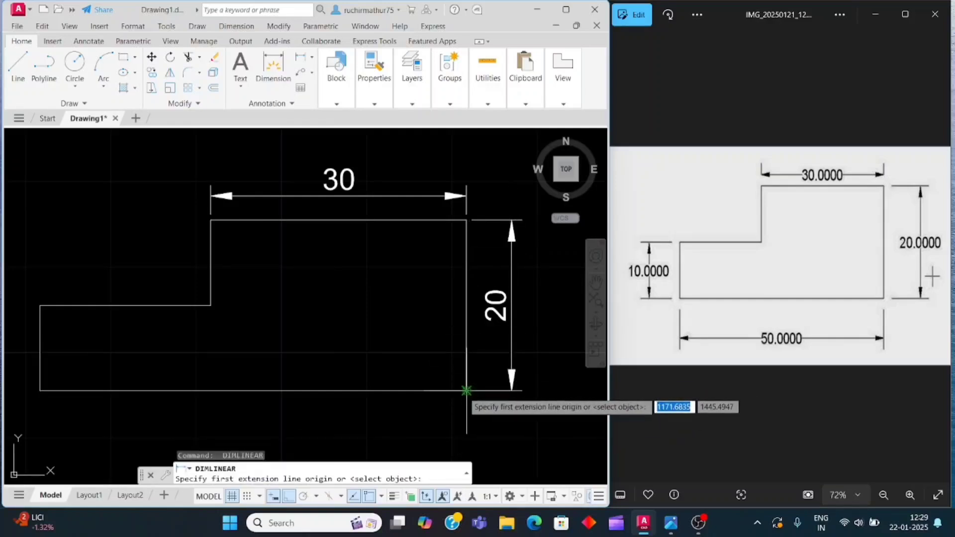
left_click(466, 390)
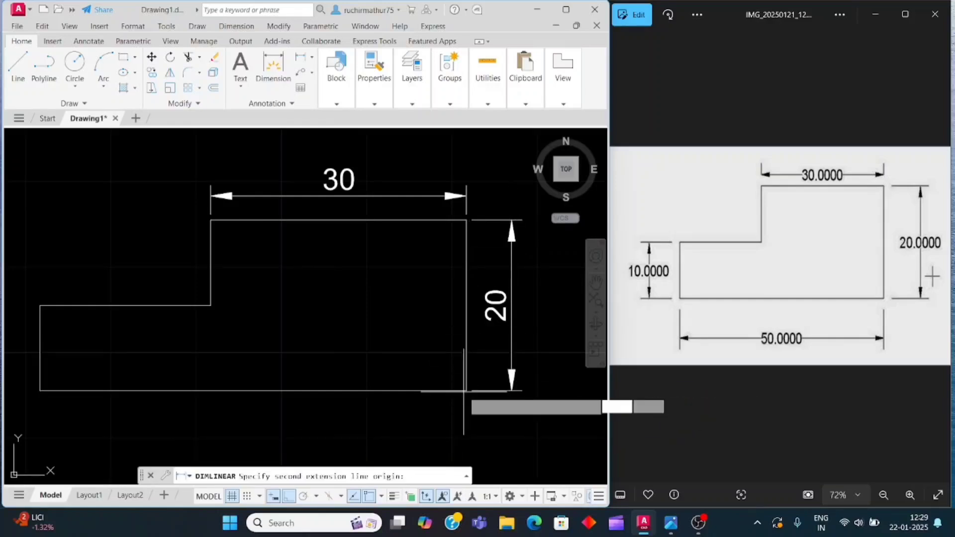
left_click(40, 391)
left_click(34, 426)
key("Return")
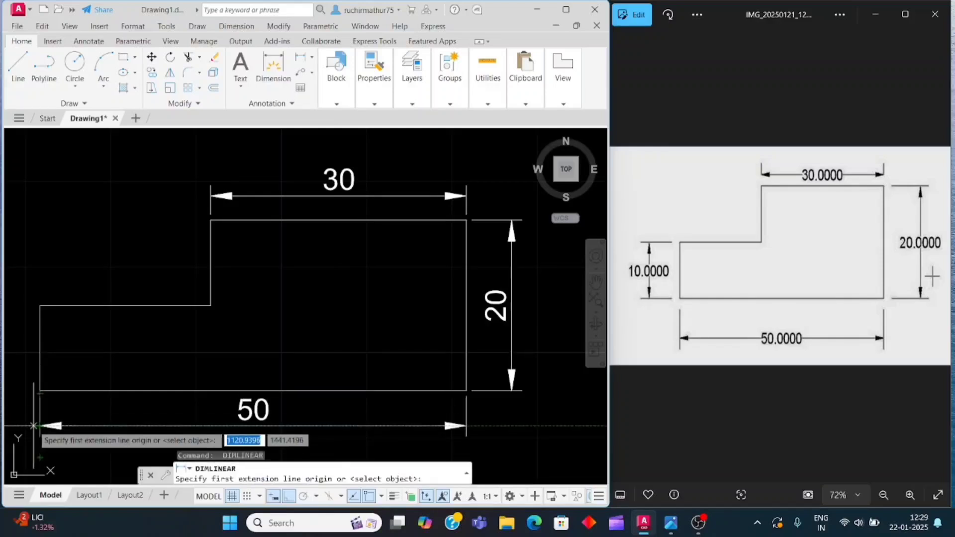
left_click(40, 390)
left_click(39, 306)
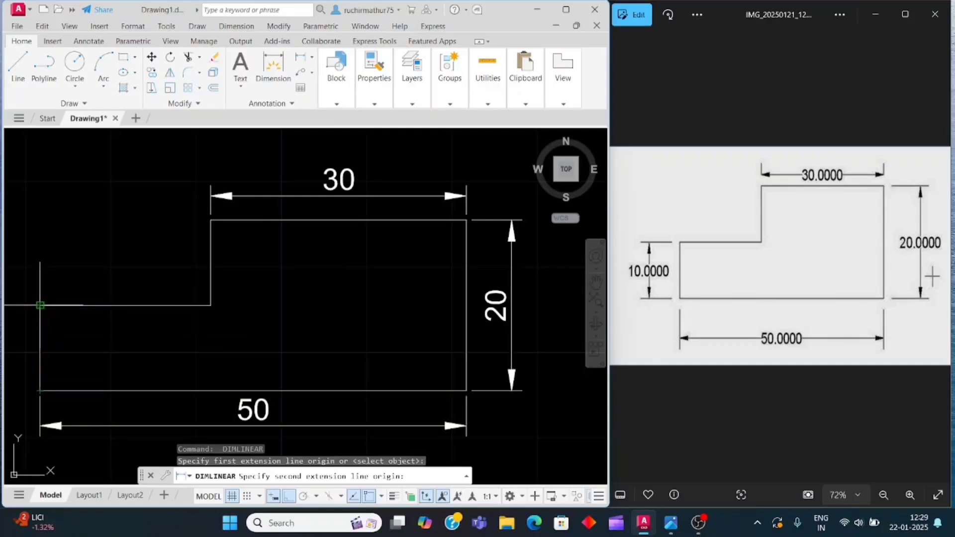
left_click(21, 321)
Compare the dimensioned profile against the reference photo.
scroll(250, 309, "down", 1)
scroll(249, 313, "up", 1)
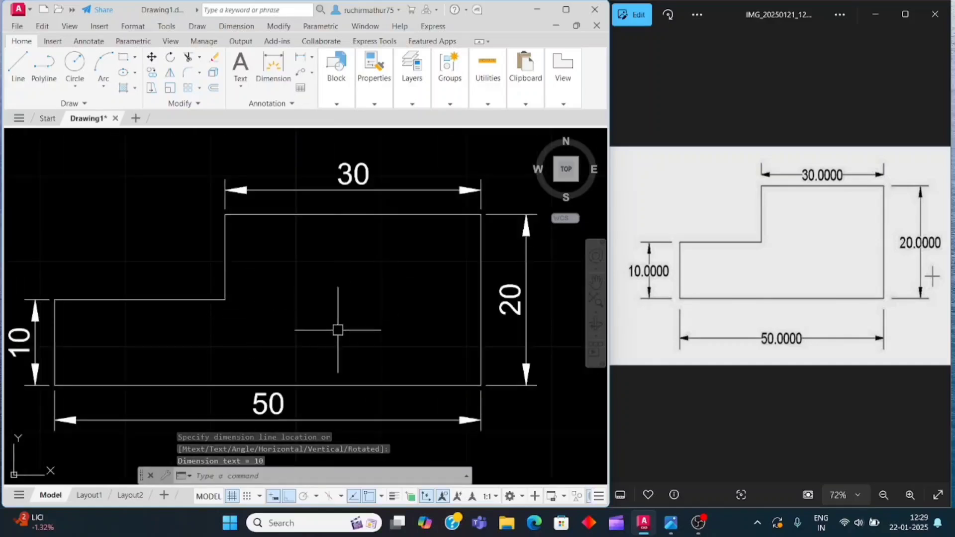
left_click(659, 280)
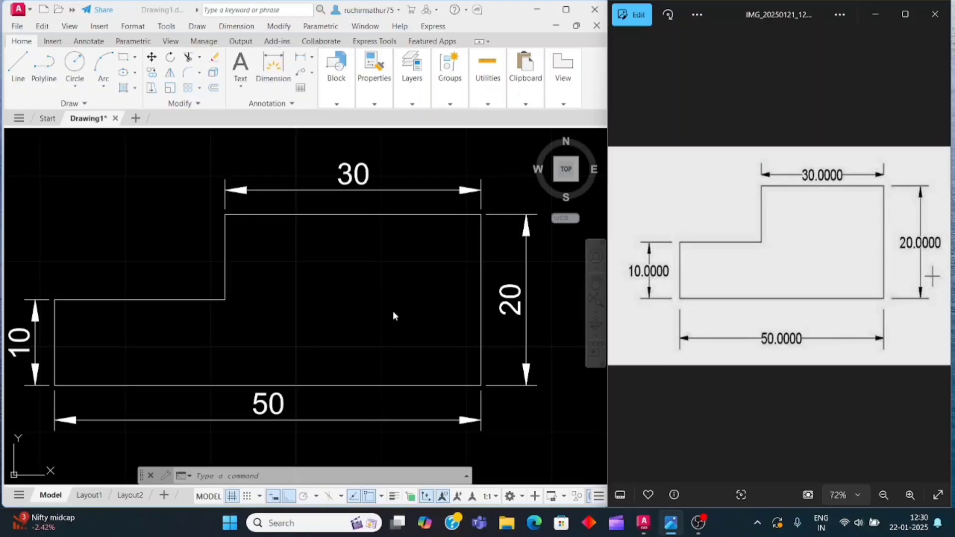
left_click(459, 327)
Give ISO-25 0.0000 linear precision with leading zeros suppressed, make it current, and show the dovetail reference.
type("d")
key("Return")
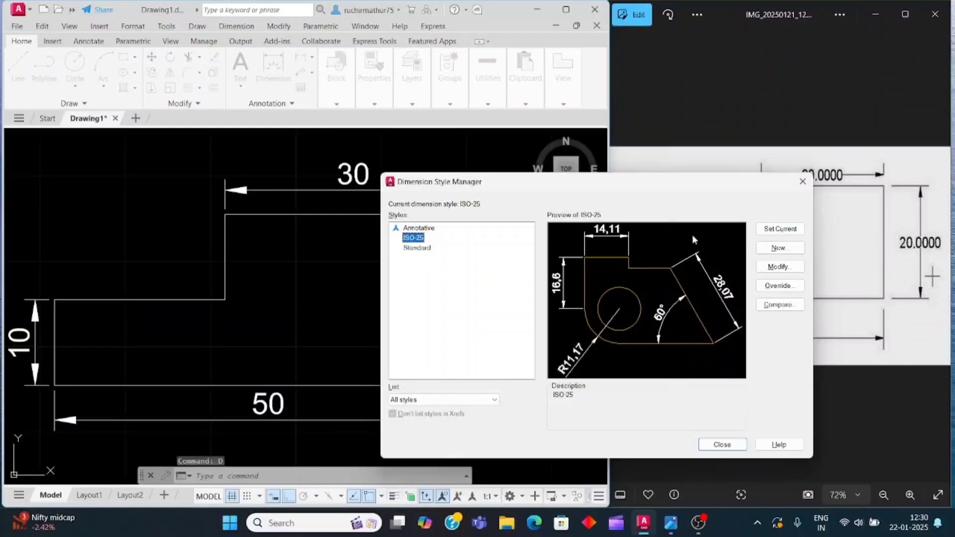
left_click(782, 269)
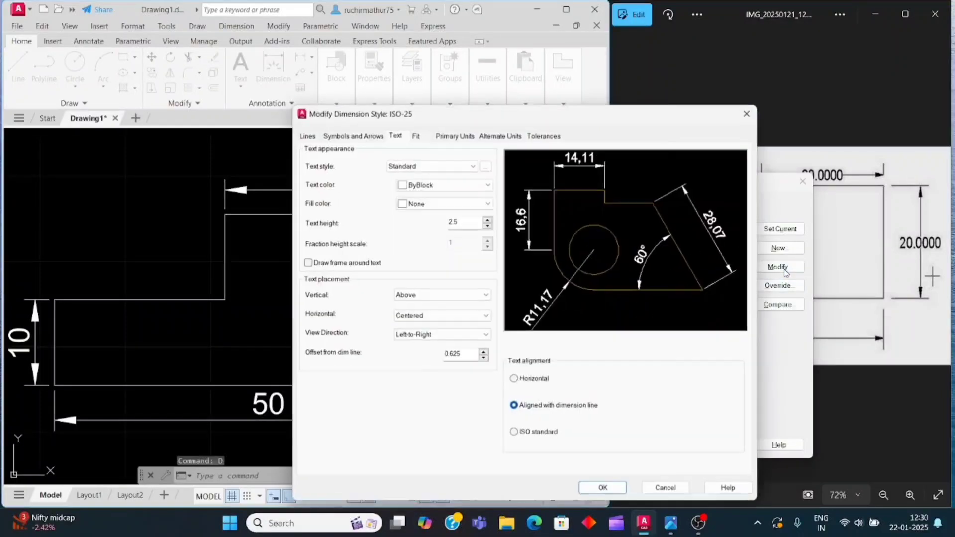
left_click(450, 136)
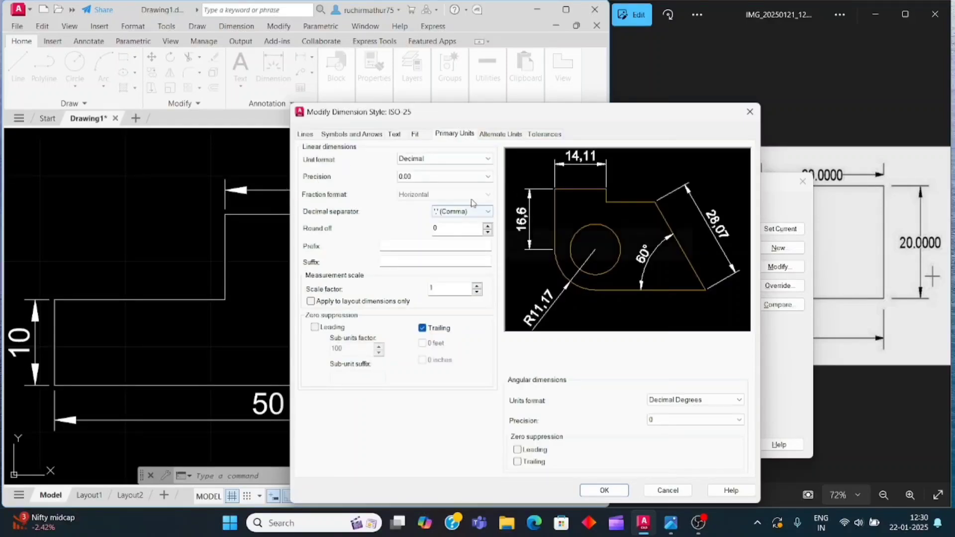
left_click(482, 180)
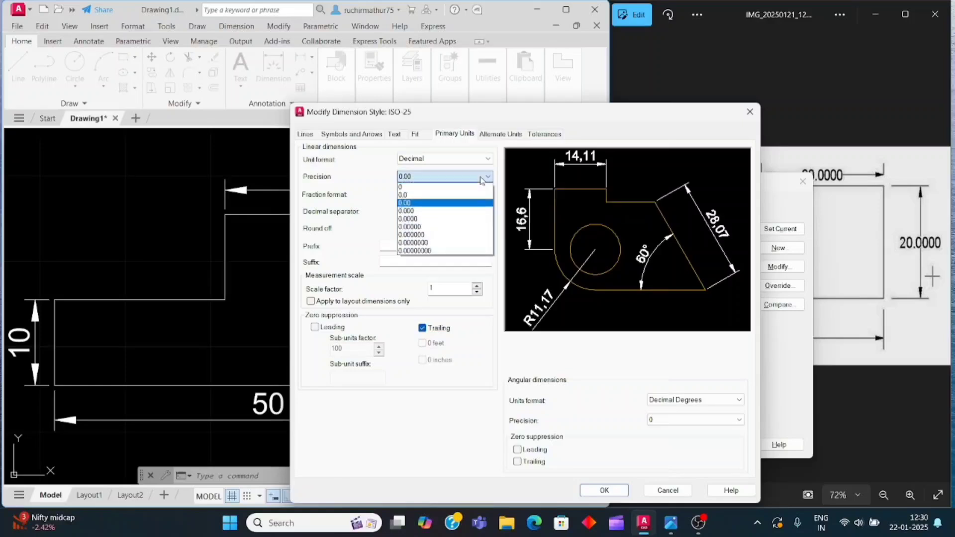
left_click(413, 219)
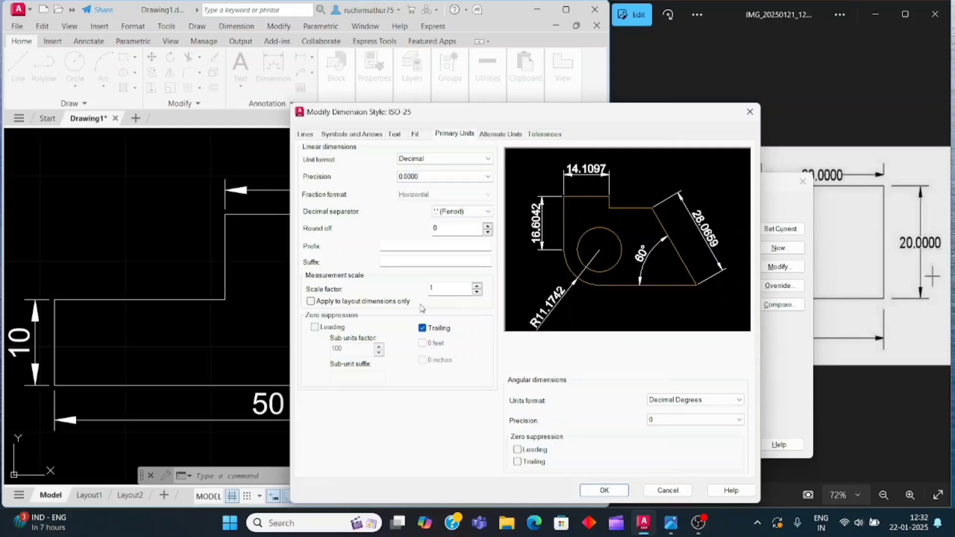
left_click(315, 327)
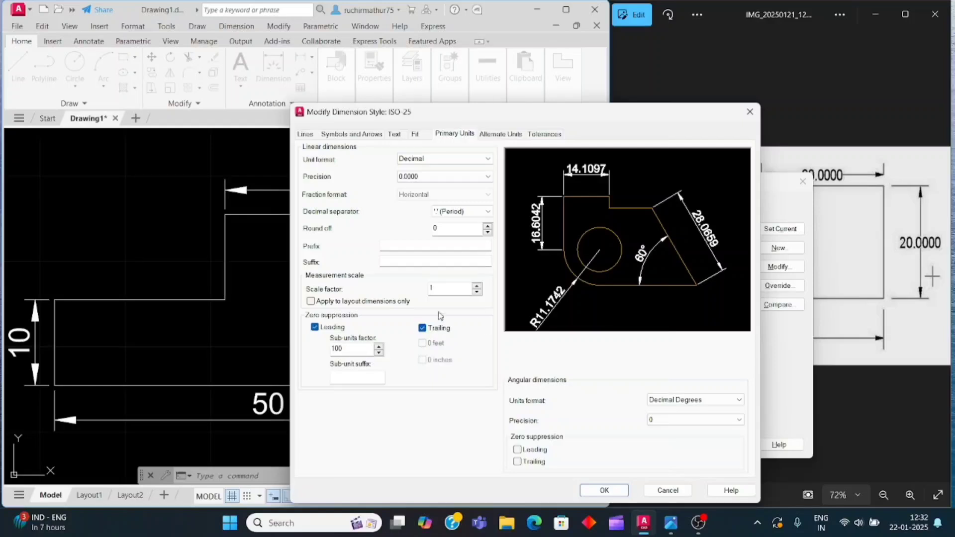
left_click(422, 328)
left_click(606, 491)
left_click(796, 230)
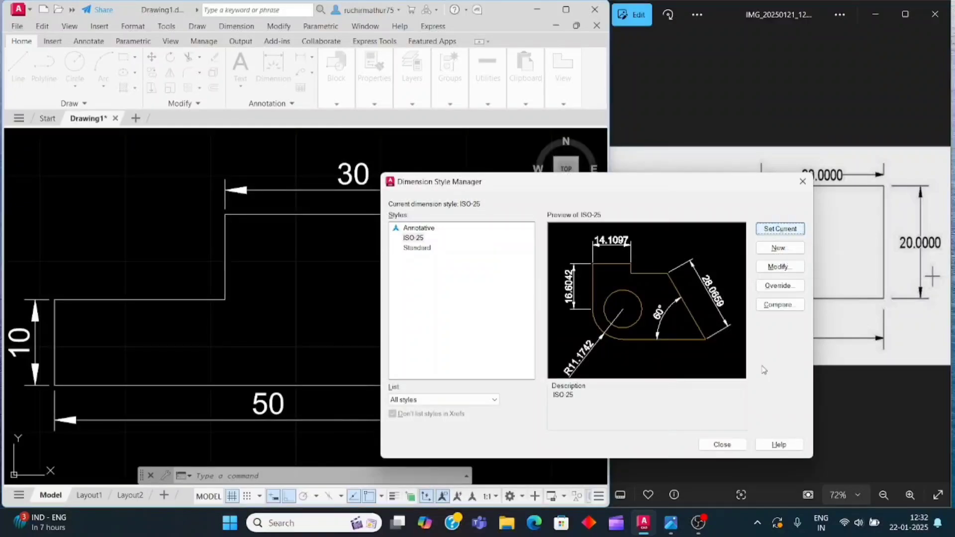
left_click(721, 445)
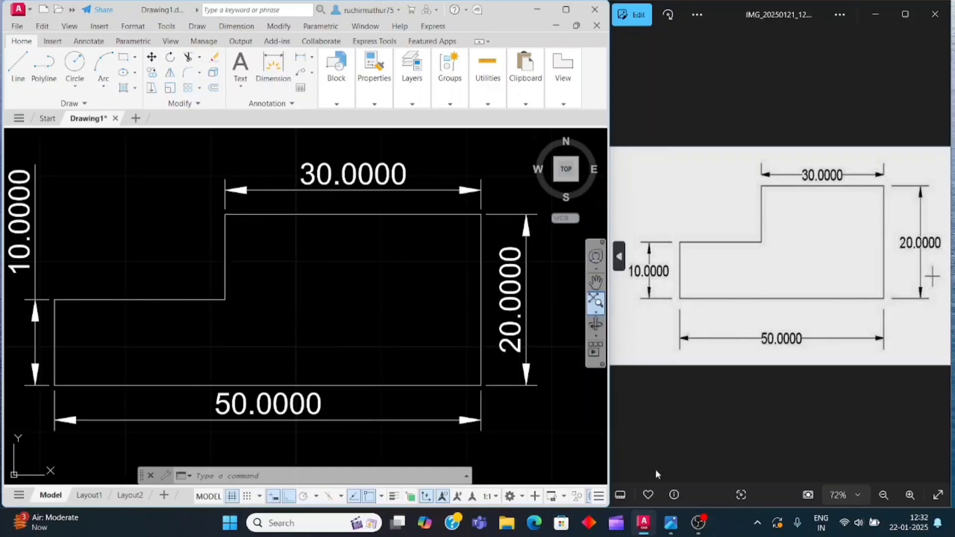
key("Left")
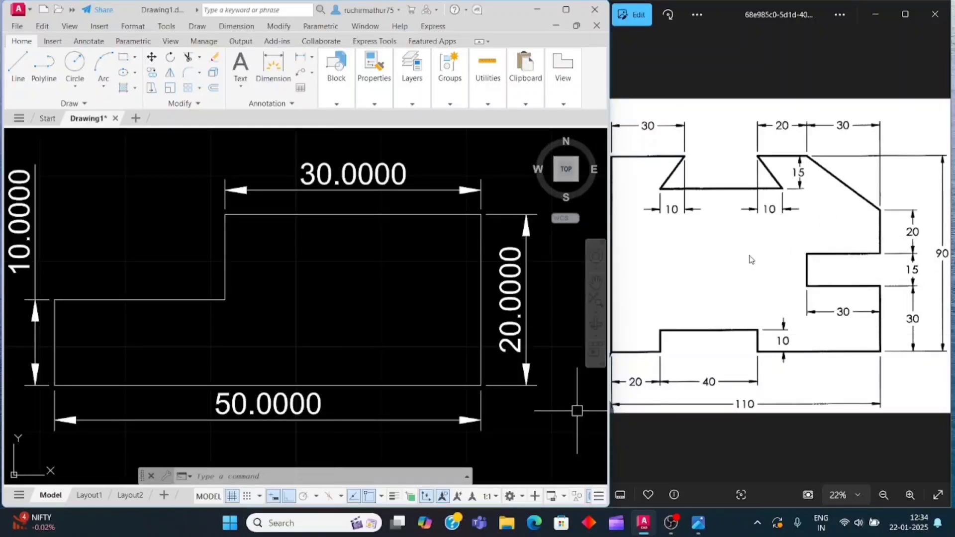
mouse_move(263, 256)
middle_mouse_down()
mouse_move(285, 394)
mouse_move(221, 375)
middle_mouse_up()
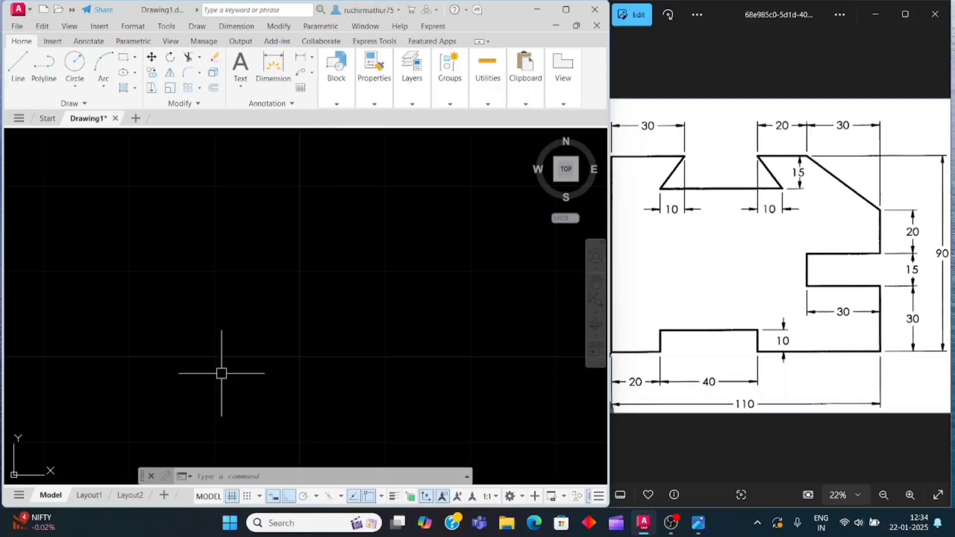
Start the second profile with a 20-unit segment, a 10-unit step up, and 40 across.
left_click(17, 70)
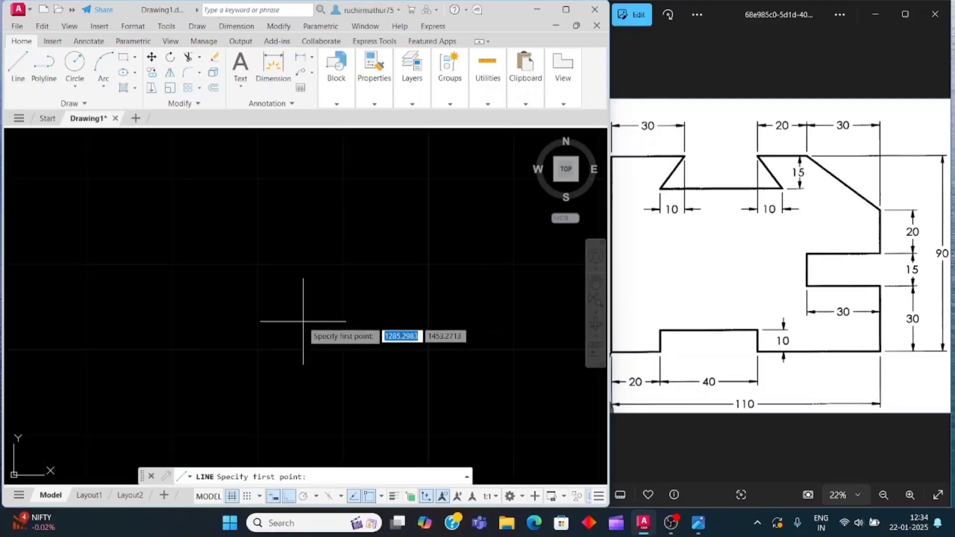
left_click(145, 349)
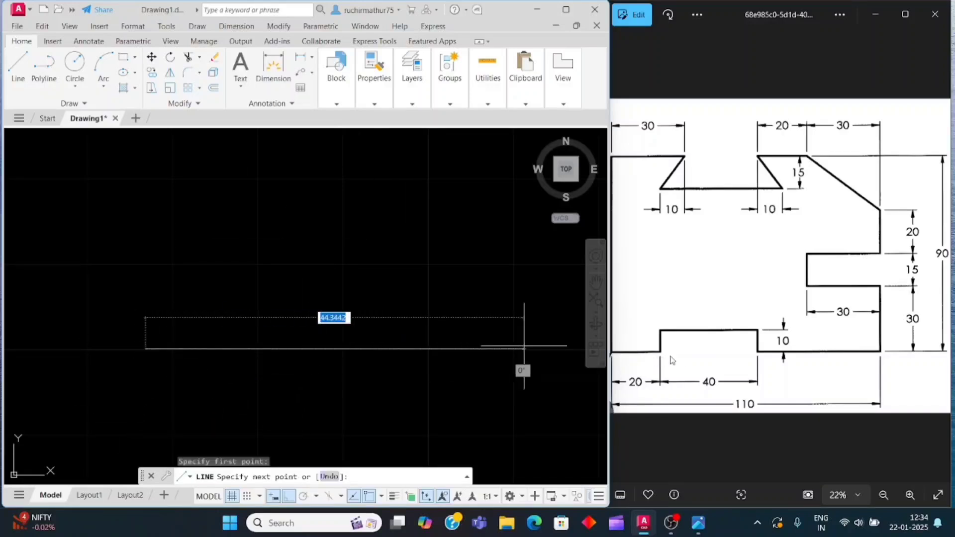
type("2")
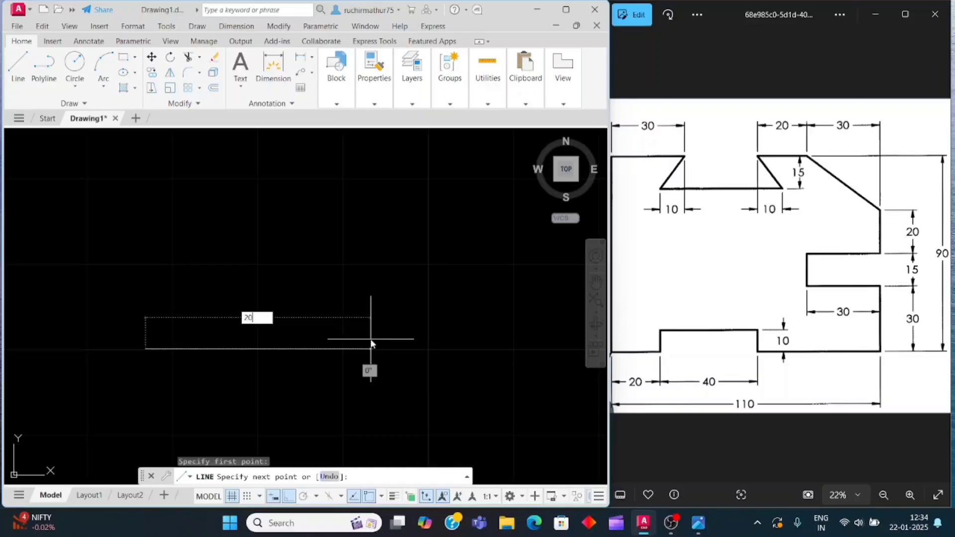
type("0")
key("Return")
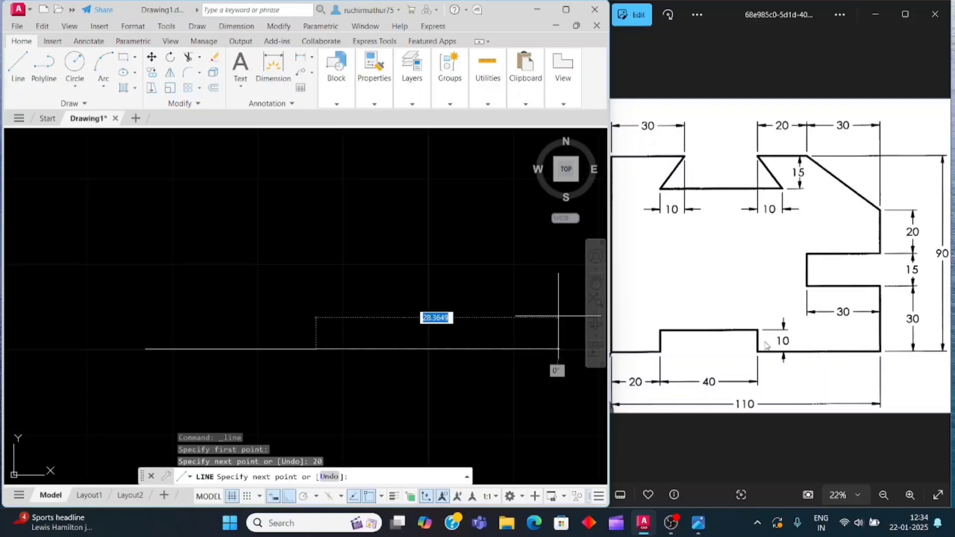
type("1")
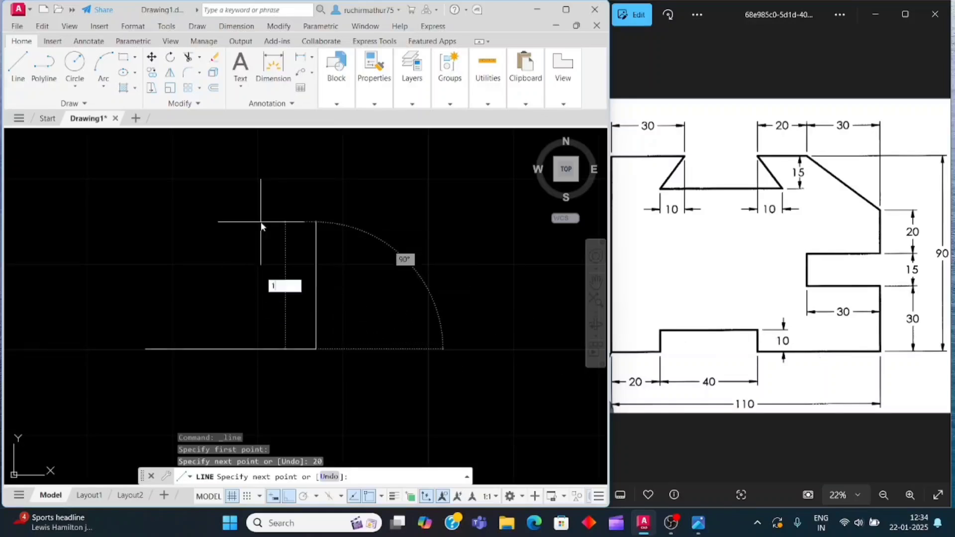
type("0")
key("Return")
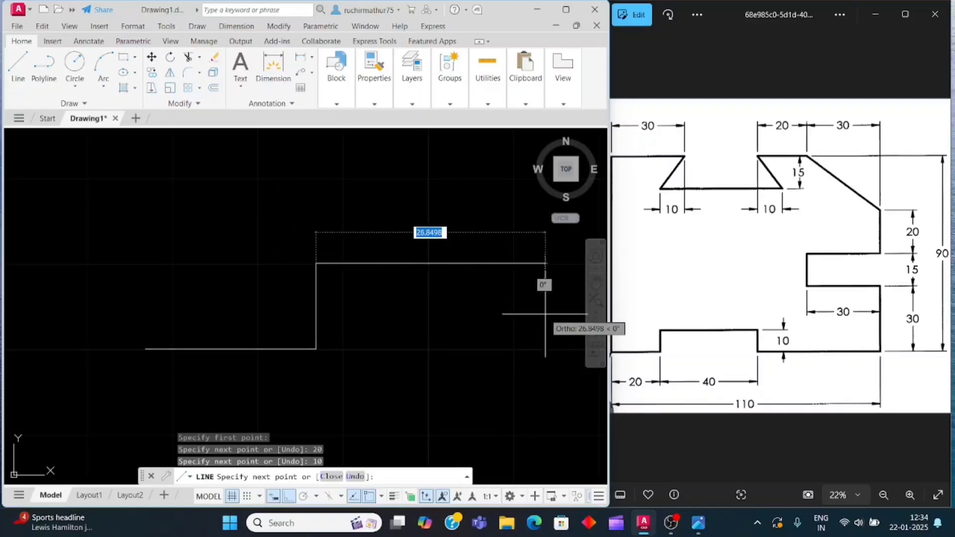
type("40")
key("Return")
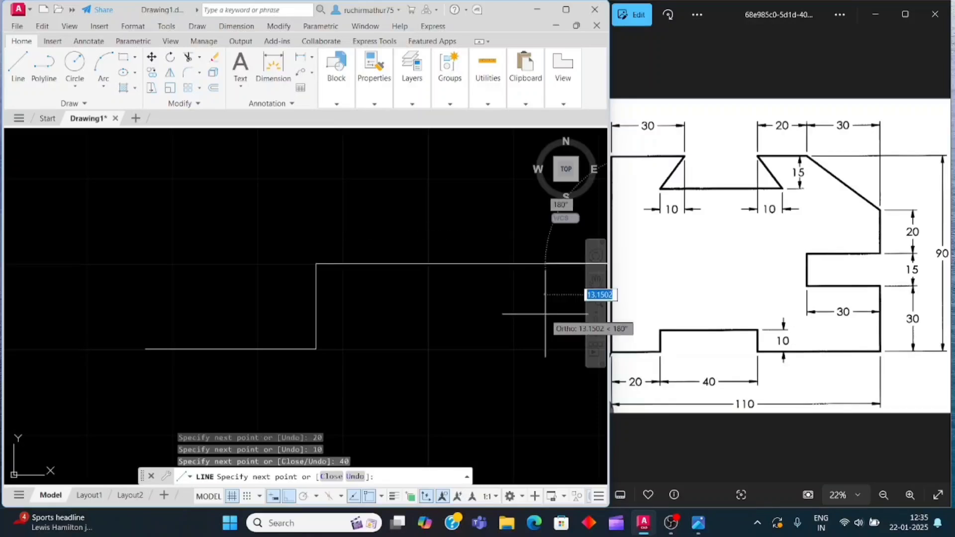
Drop the step 10 units back down and add the 50-unit bottom segment.
scroll(547, 316, "down", 2)
scroll(548, 315, "down", 2)
middle_click_drag(548, 320, 338, 293)
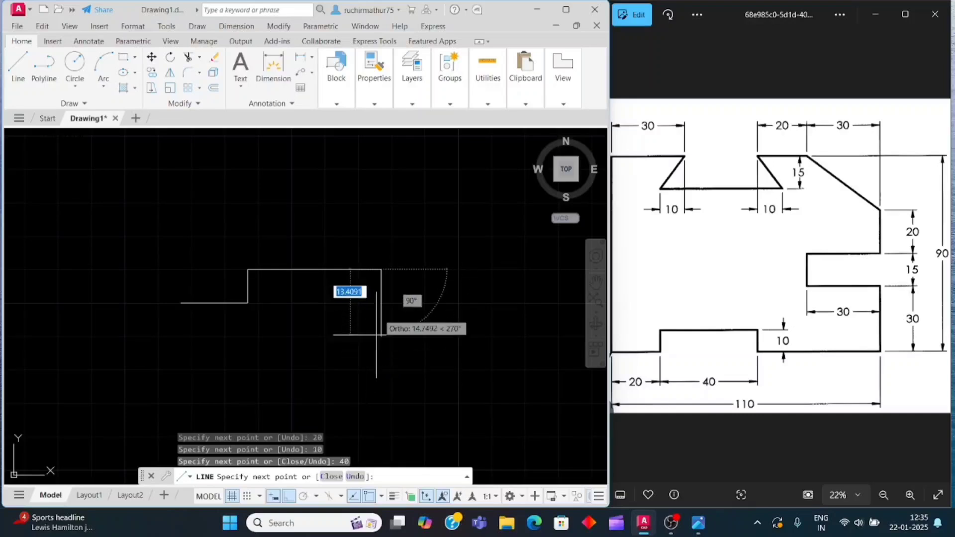
type("10")
key("Return")
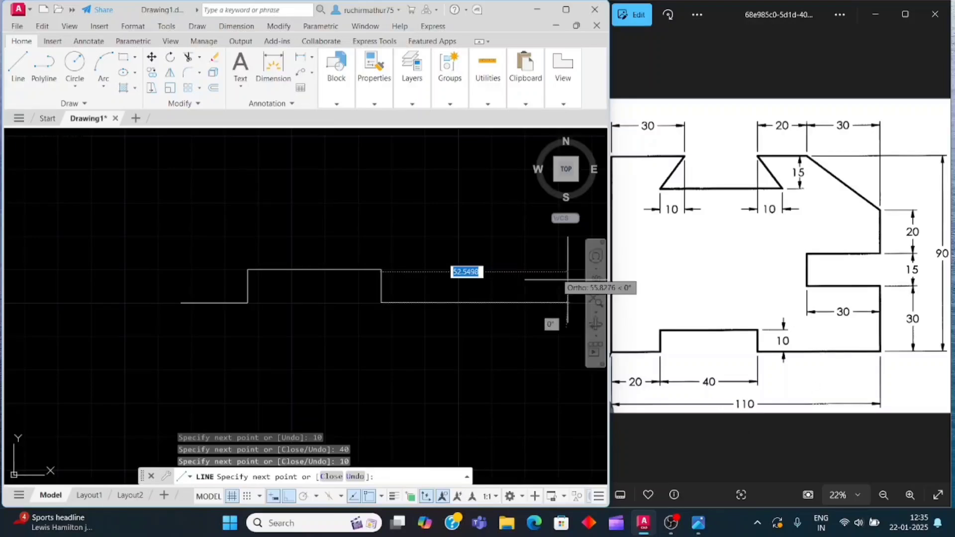
type("5")
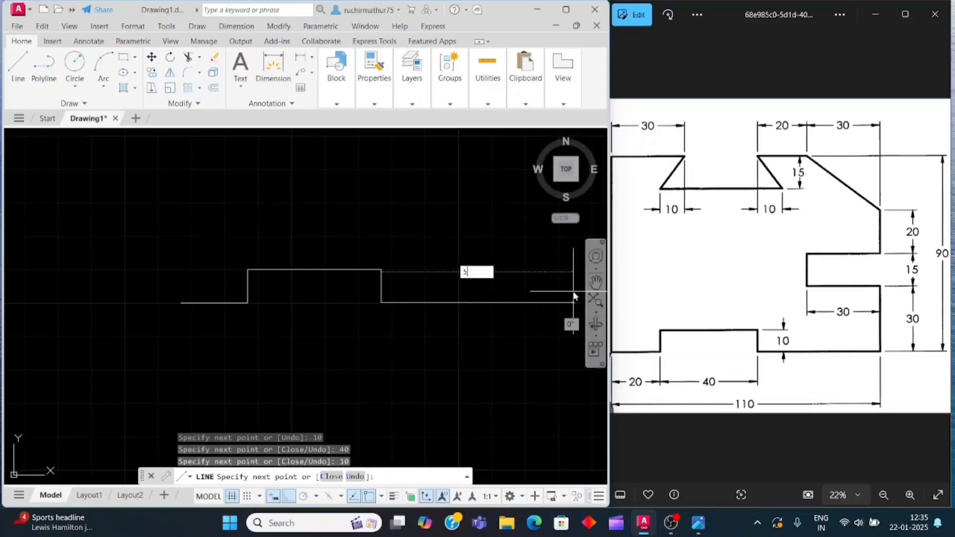
type("0")
key("Return")
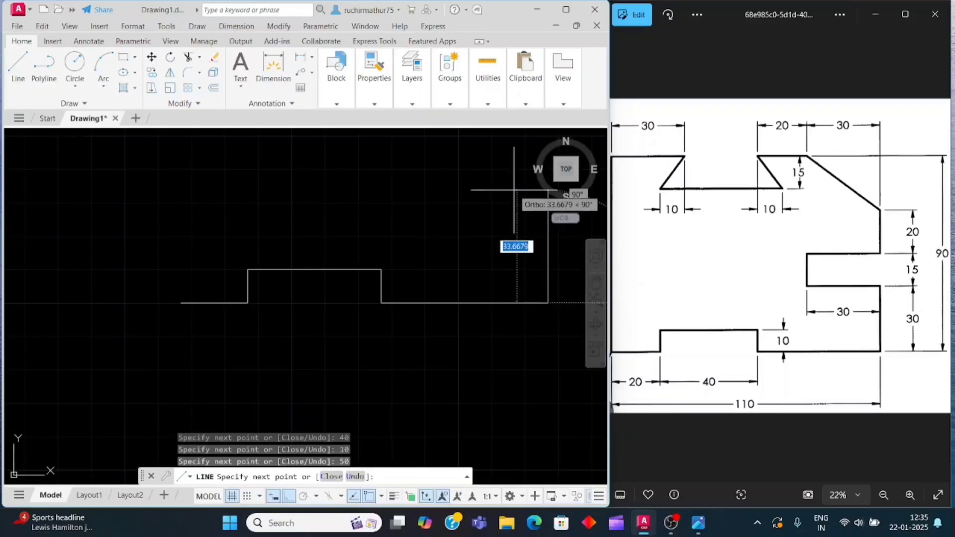
Climb 30 up the right side and cut a 30-deep, 15-high notch.
type("30")
key("Return")
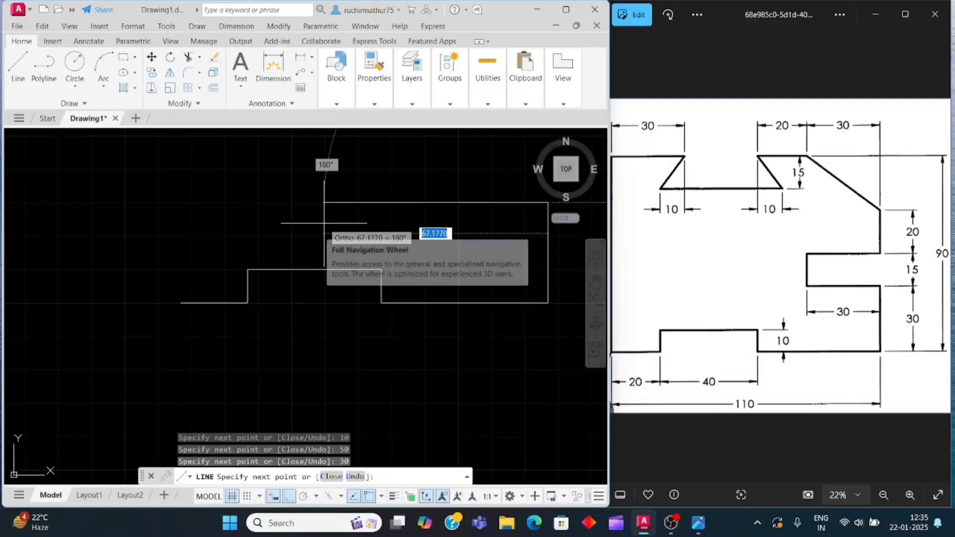
type("30")
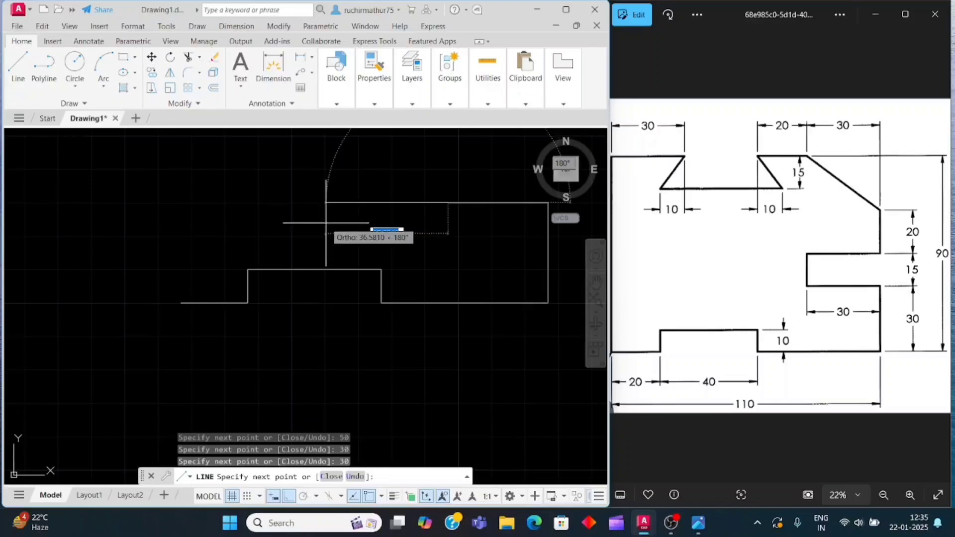
key("Return")
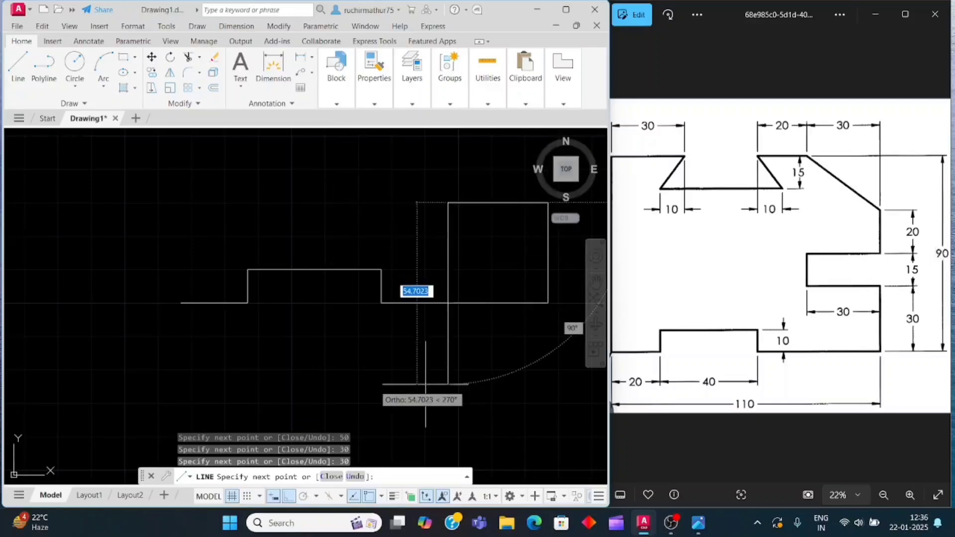
scroll(379, 342, "down", 5)
scroll(401, 298, "up", 10)
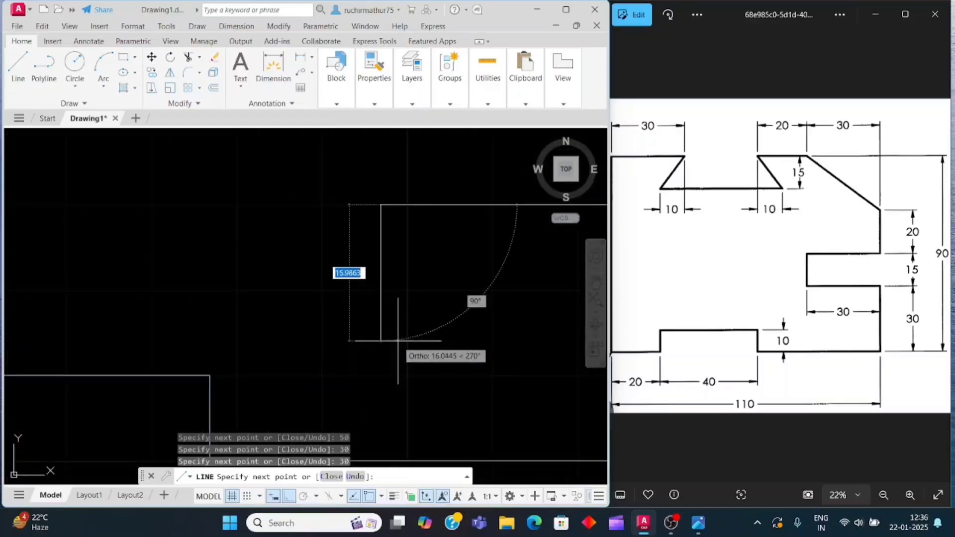
scroll(402, 224, "down", 6)
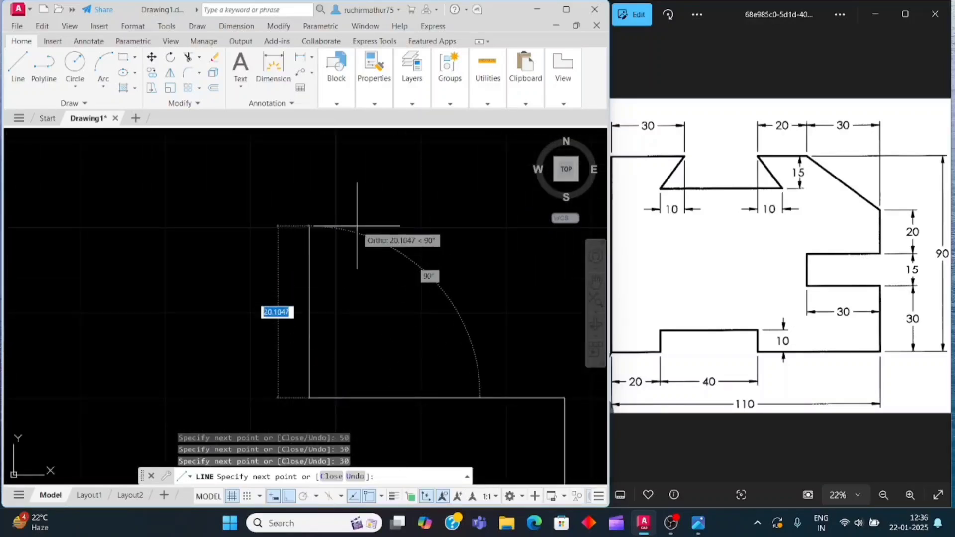
type("15")
key("Return")
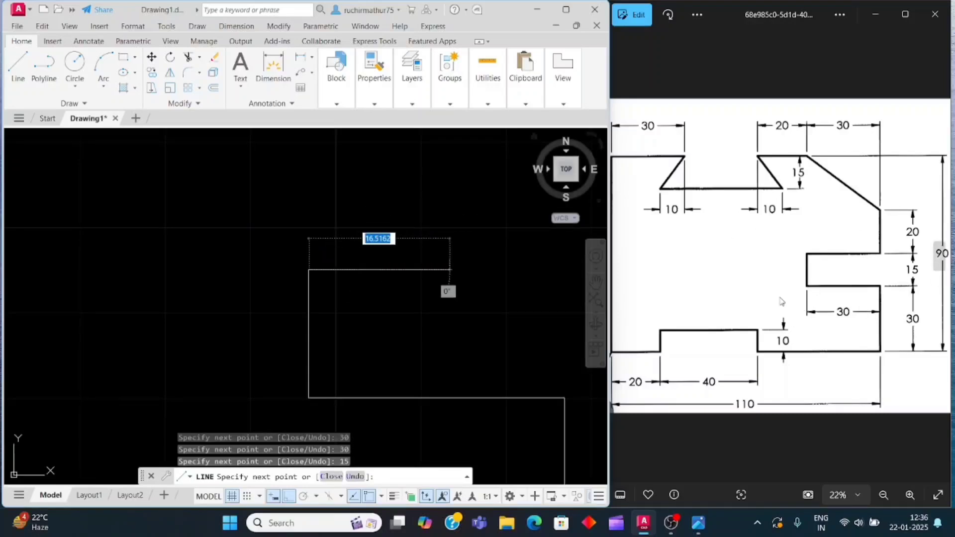
type("30")
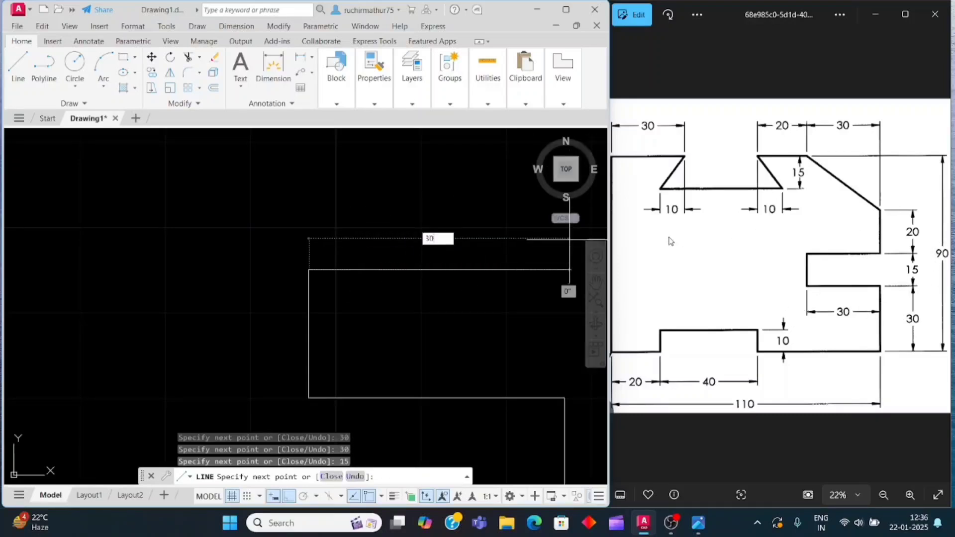
key("Return")
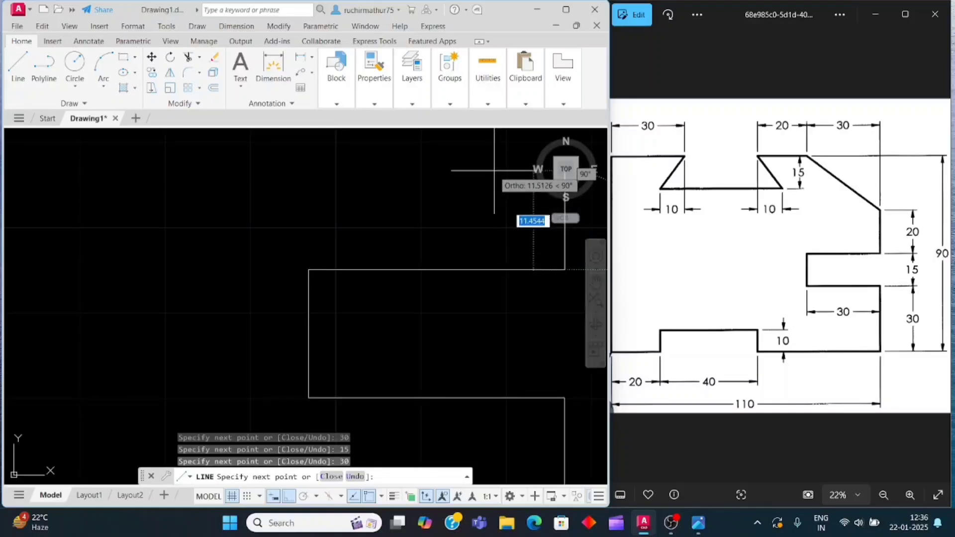
Extend the right side 20 more units up, end the line, and start a new one.
type("2")
key("Return")
middle_click_drag(527, 133, 491, 203)
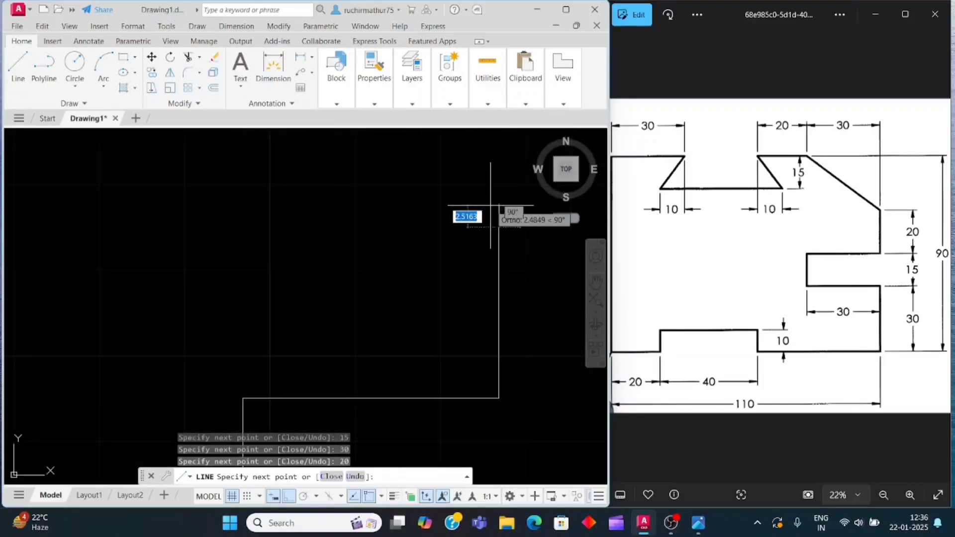
key("Escape")
scroll(491, 207, "down", 3)
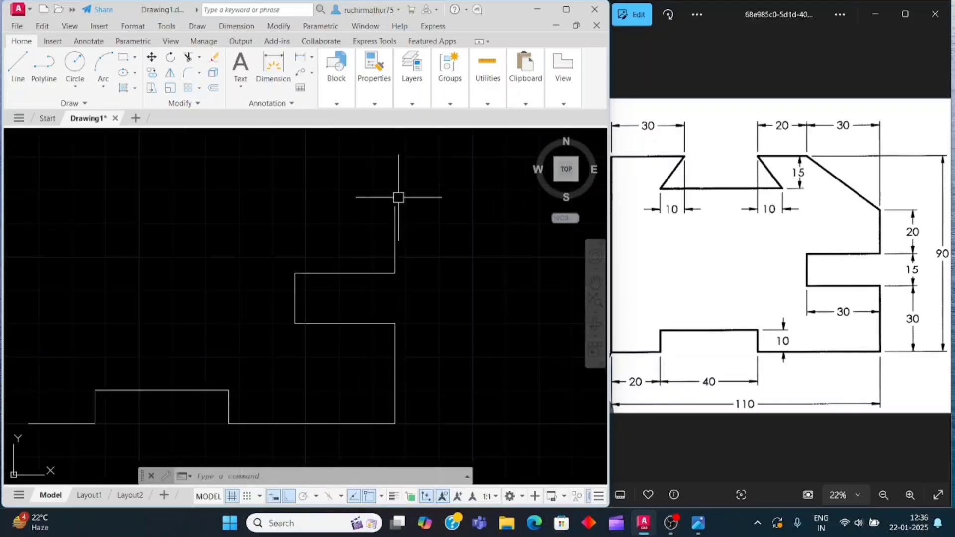
scroll(256, 353, "up", 2)
middle_click_drag(256, 353, 495, 324)
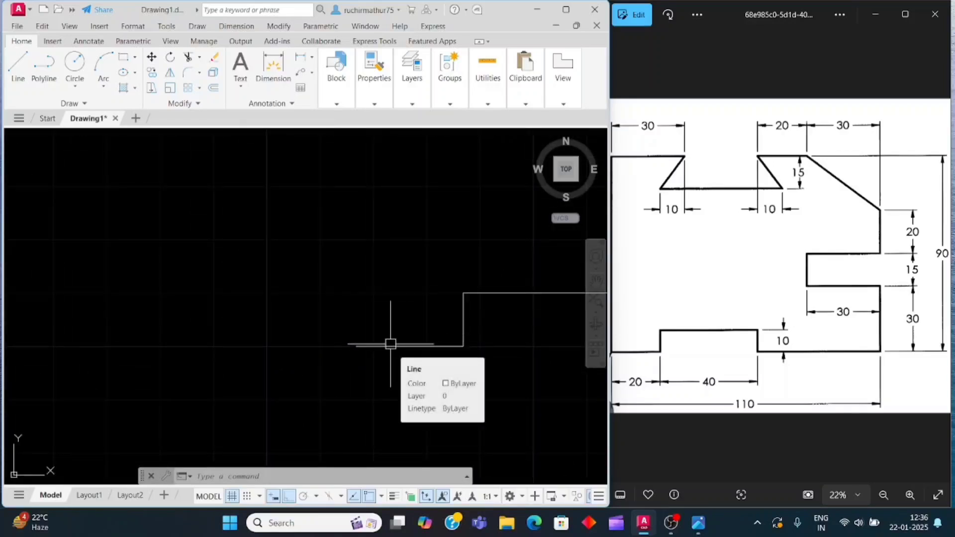
type("l")
key("Return")
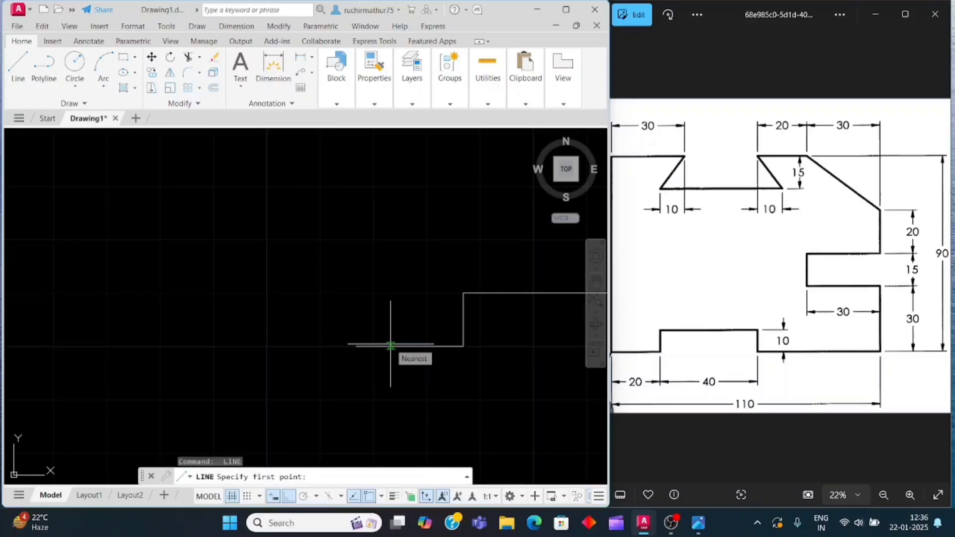
Start the second profile with a 90-unit vertical left side.
left_click(356, 346)
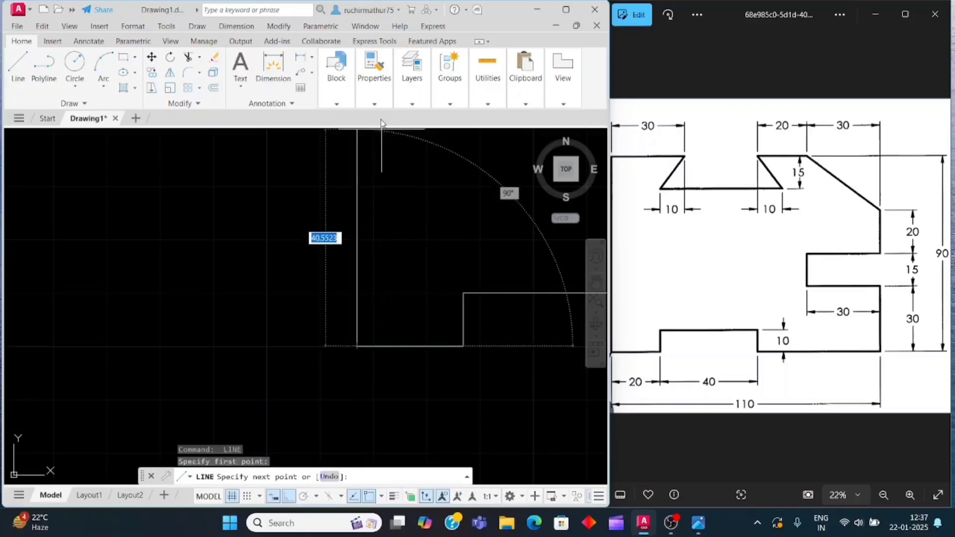
type("90")
key("Return")
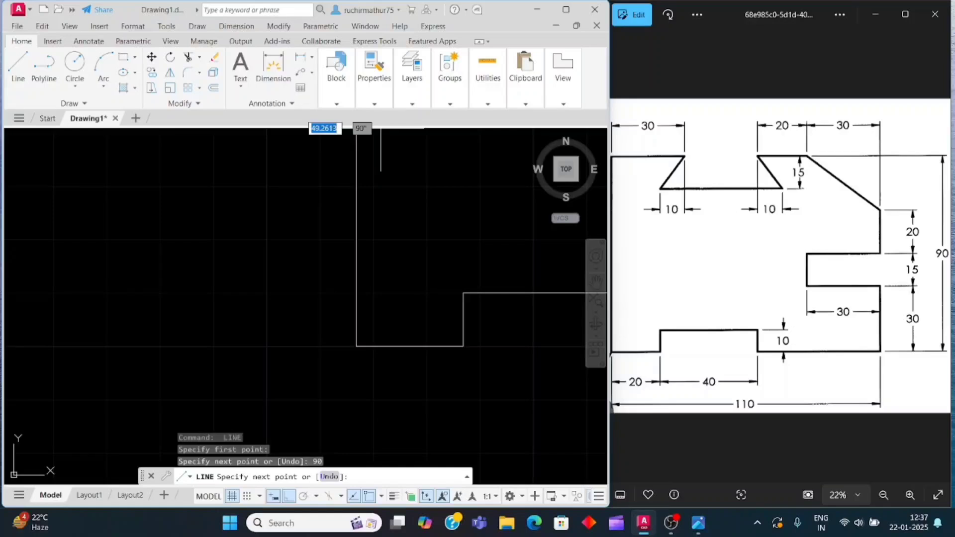
Draw the top edge as 30- and 20-unit segments, then the chamfer diagonal to the right side.
middle_click_drag(381, 129, 132, 325)
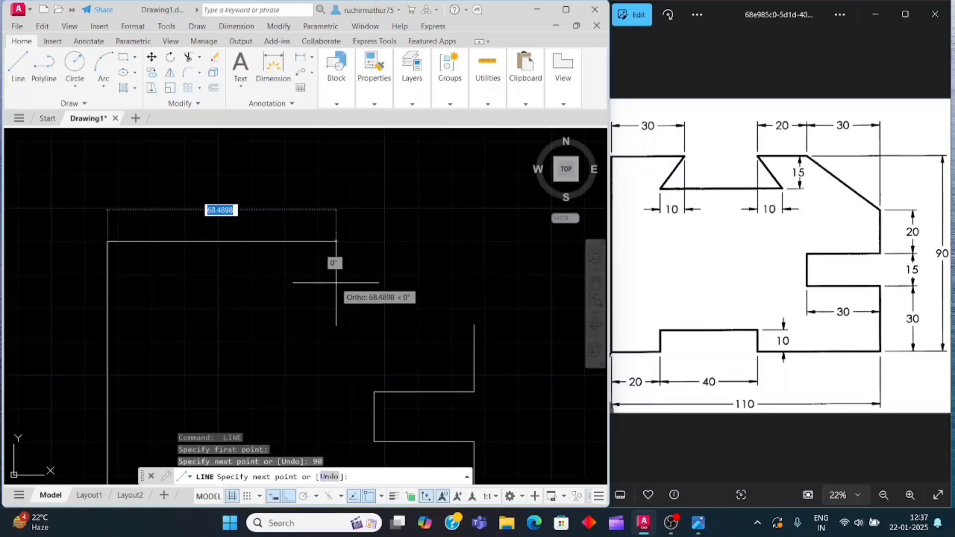
type("30")
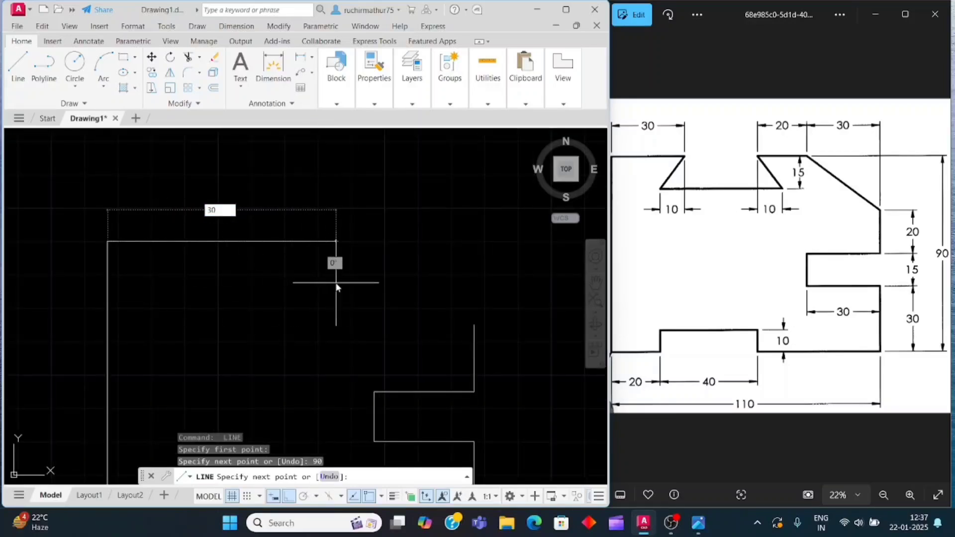
key("Return")
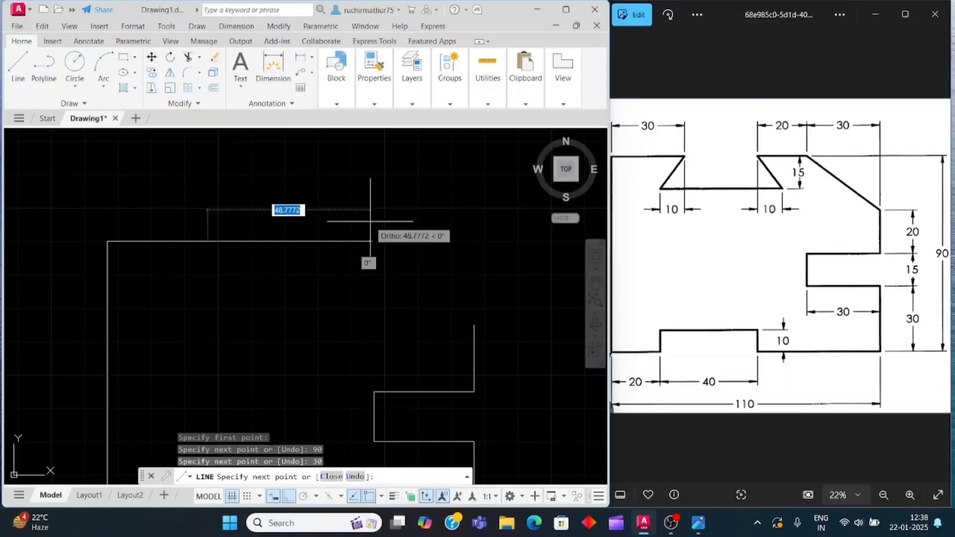
type("30")
key("Return")
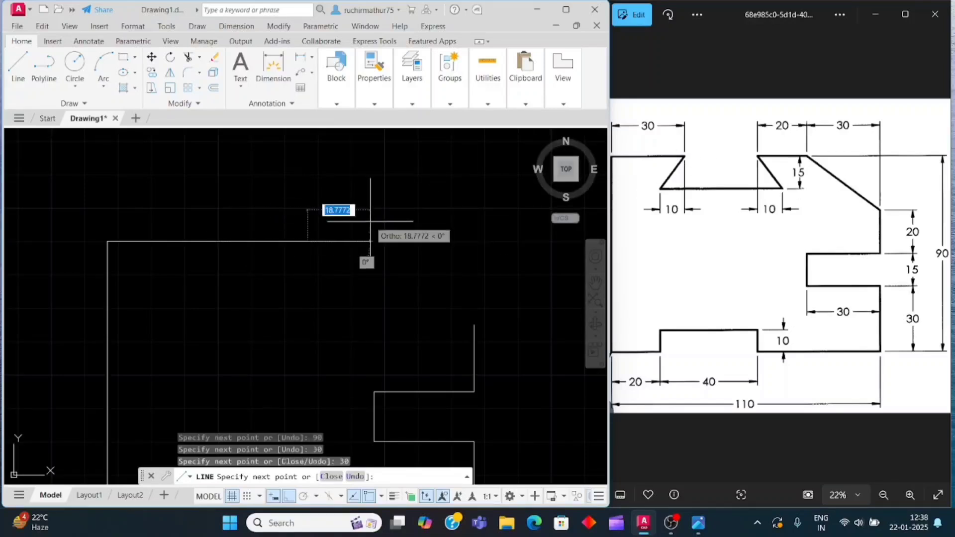
type("2")
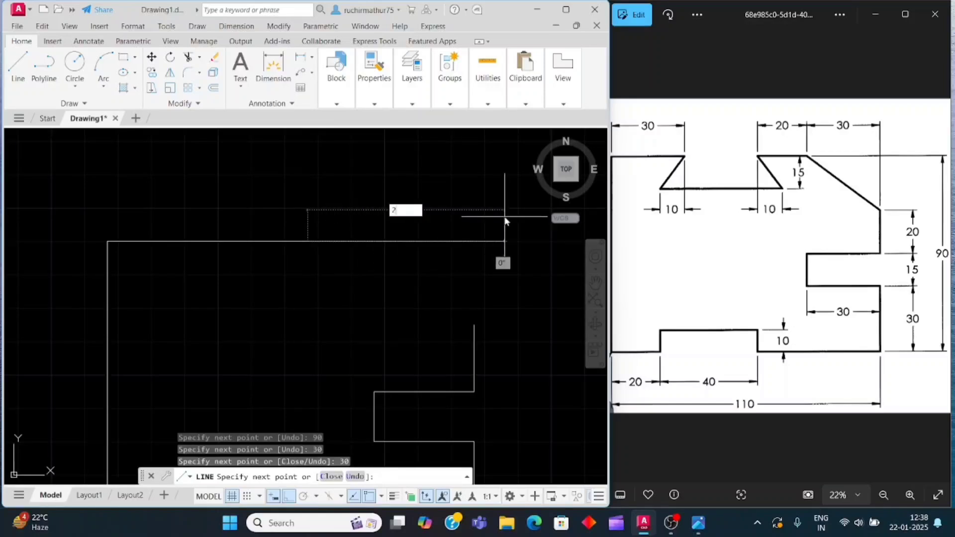
type("0")
key("Return")
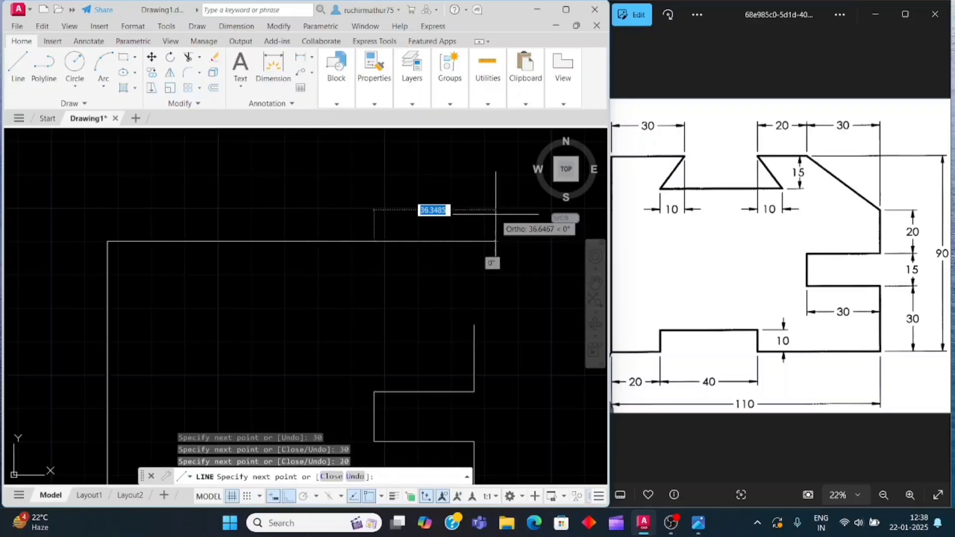
left_click(473, 325)
key("Escape")
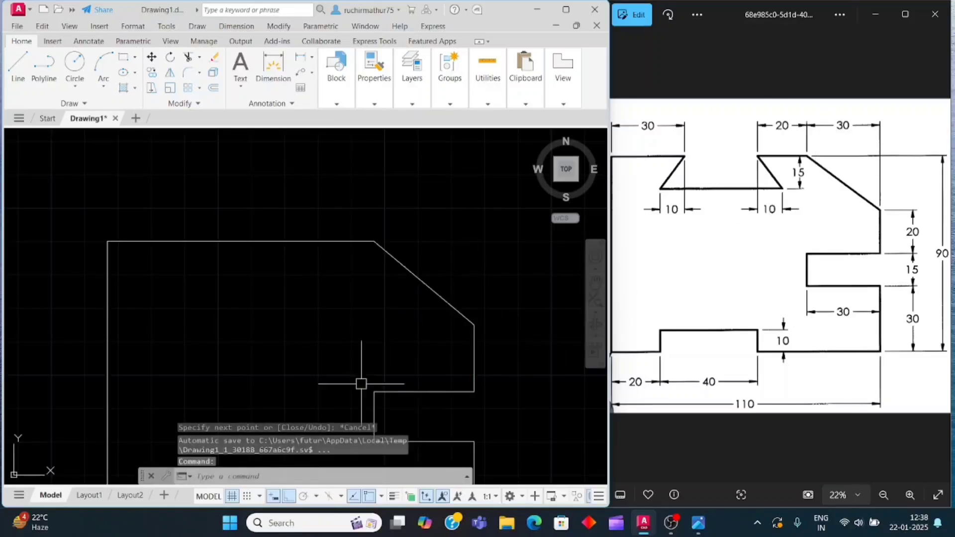
middle_click_drag(326, 383, 360, 375)
type("l")
key("Return")
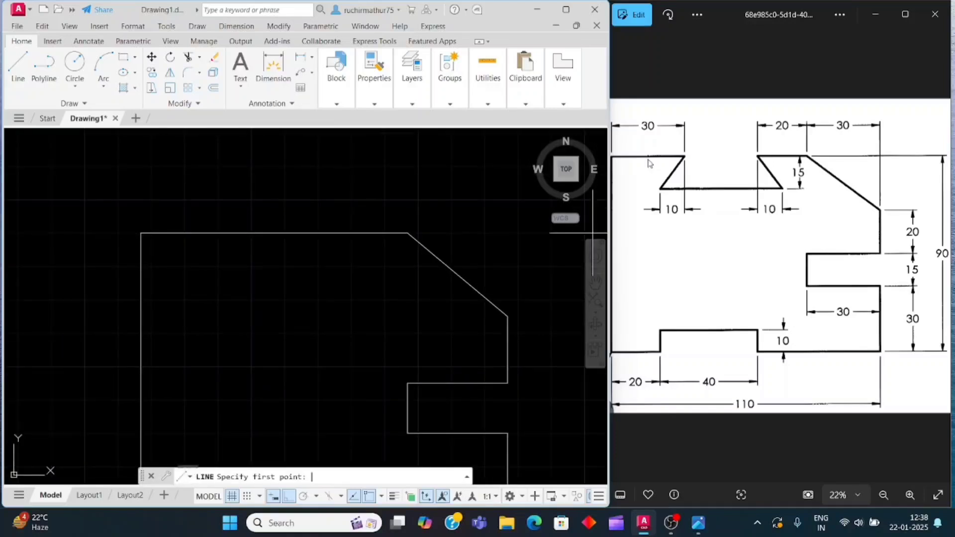
Drop the first 15-unit vertical guide line, offset 10 units along the top edge.
left_click(241, 233)
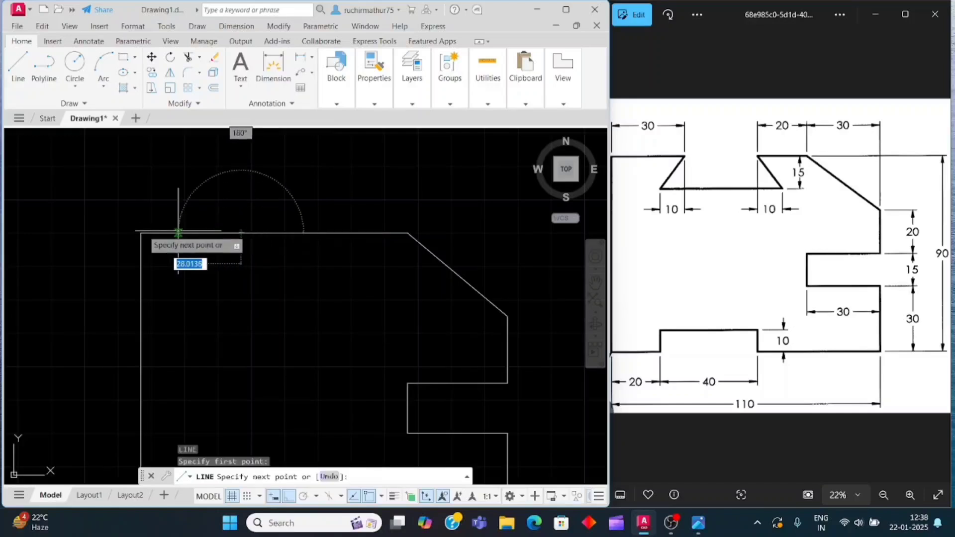
type("1")
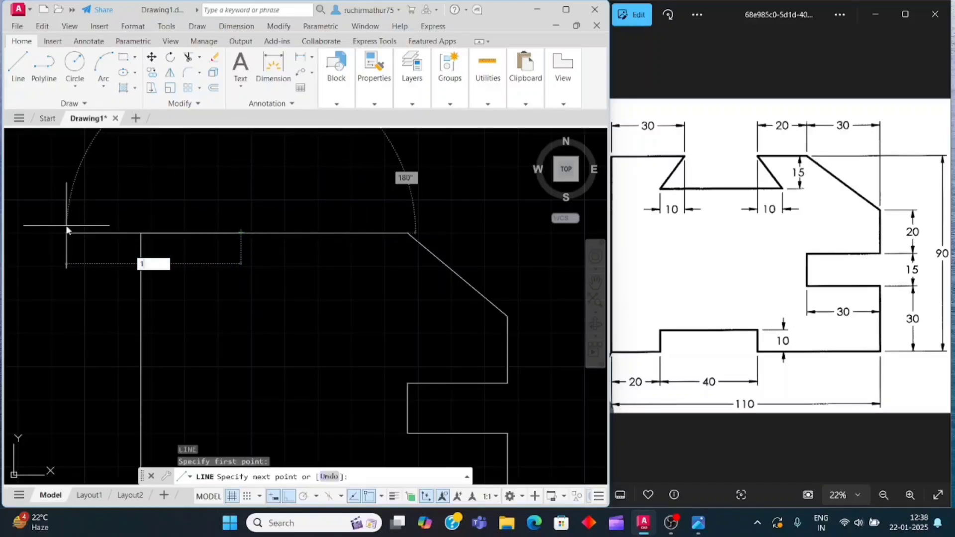
type("0")
key("Return")
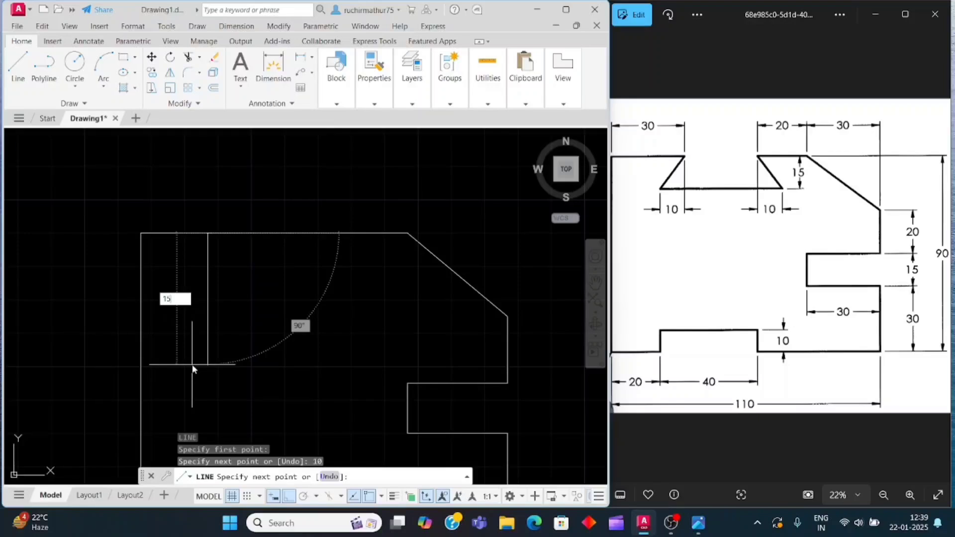
key("Return")
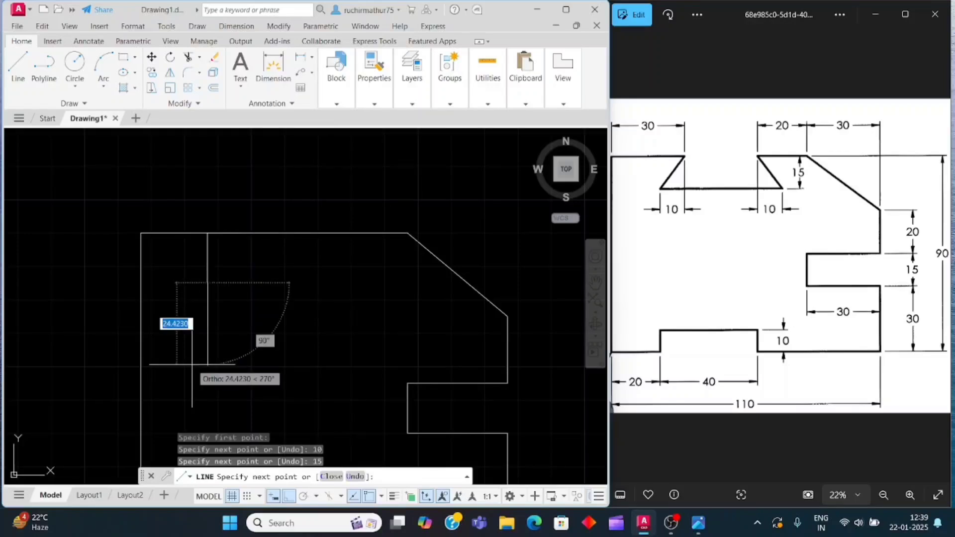
key("Escape")
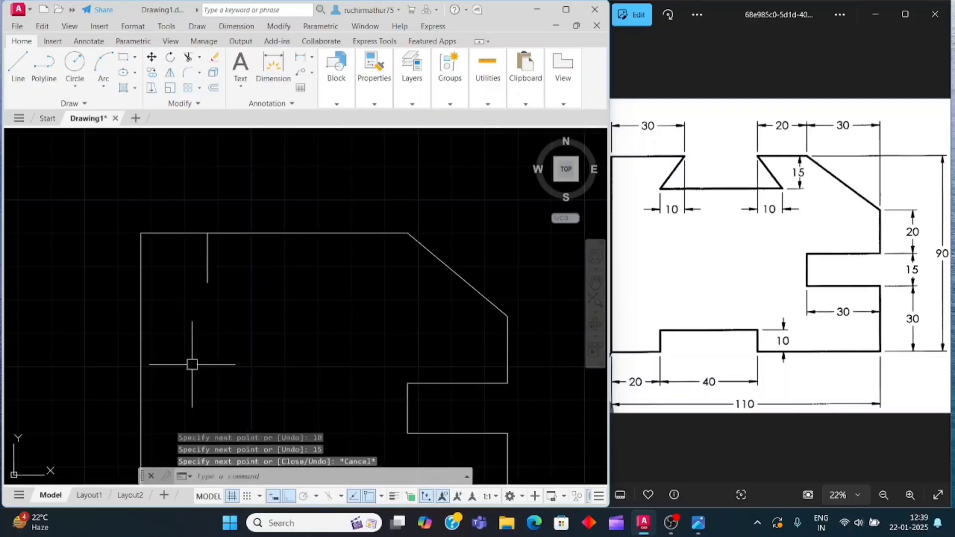
key("Return")
key("Escape")
key("Return")
key("Escape")
key("Return")
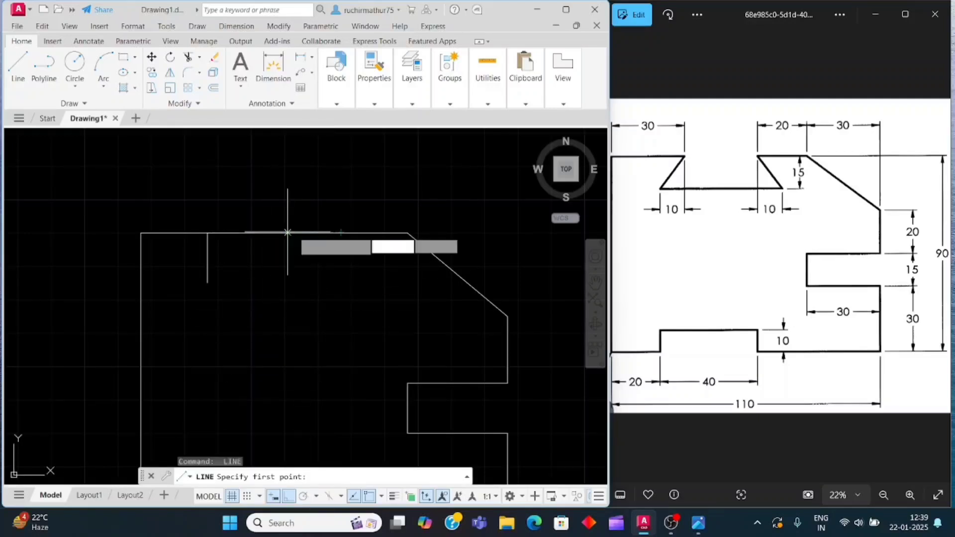
Drop the second 15-unit vertical guide line, offset 10 units along the top edge.
left_click(340, 232)
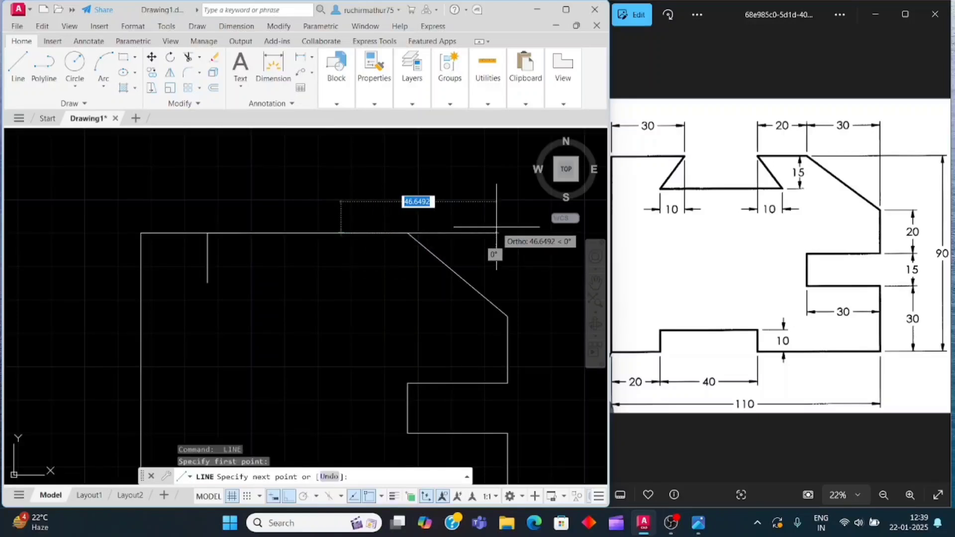
type("10")
key("Return")
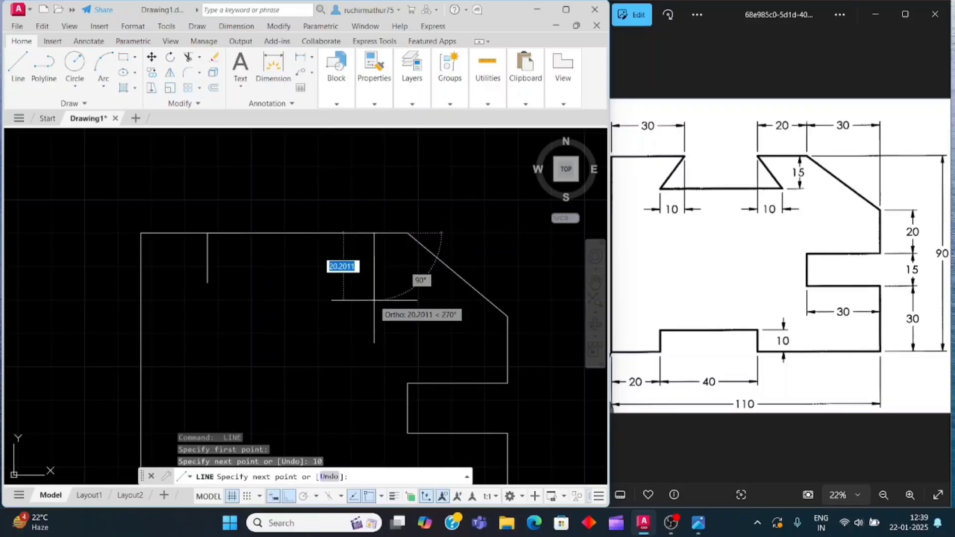
type("1")
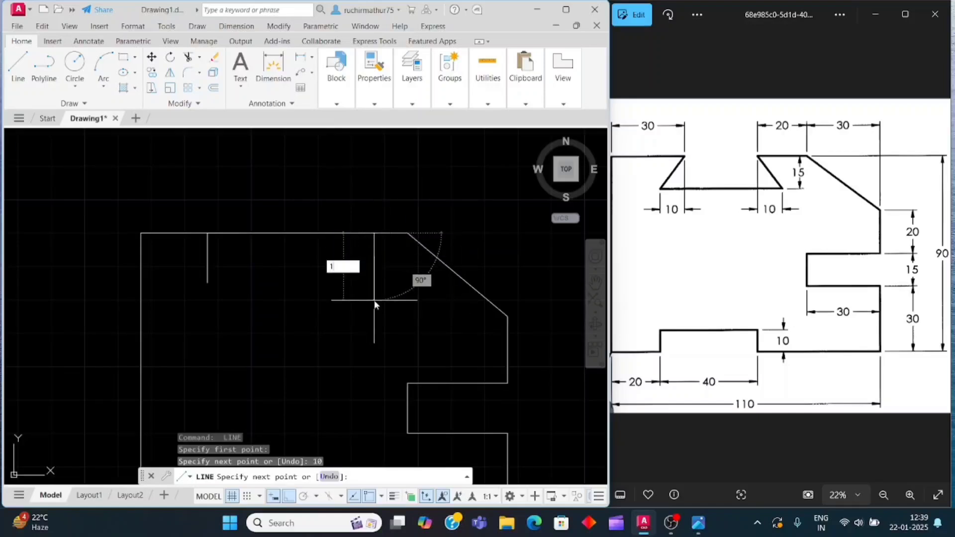
type("5")
key("Return")
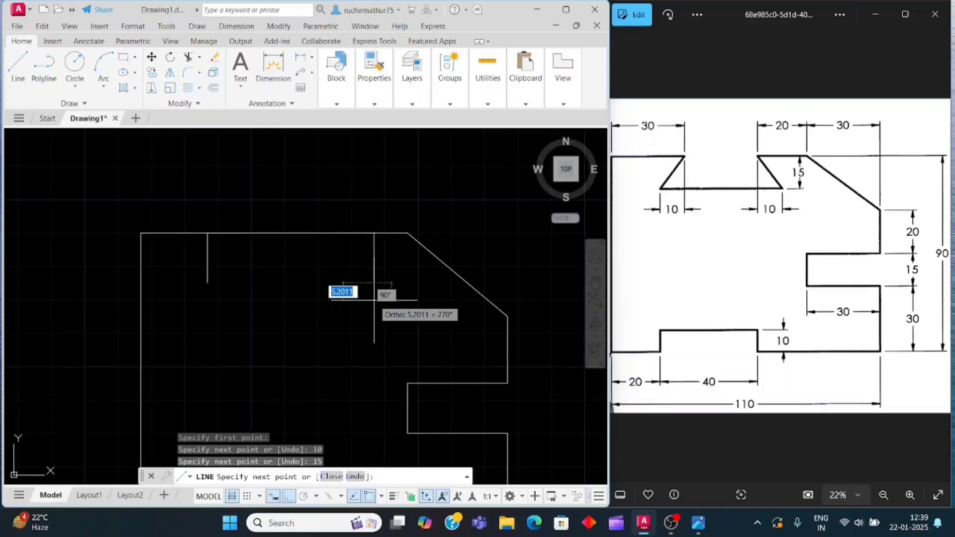
key("Escape")
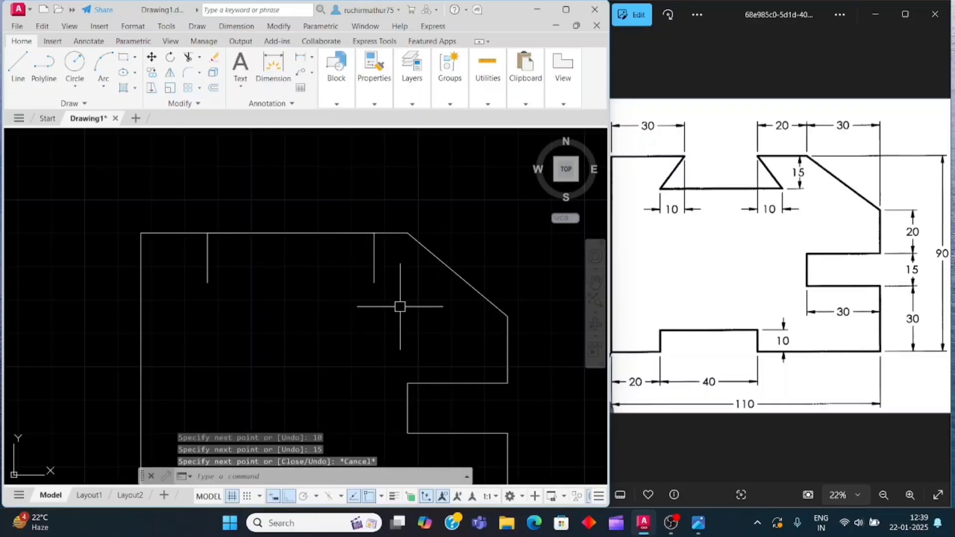
key("Return")
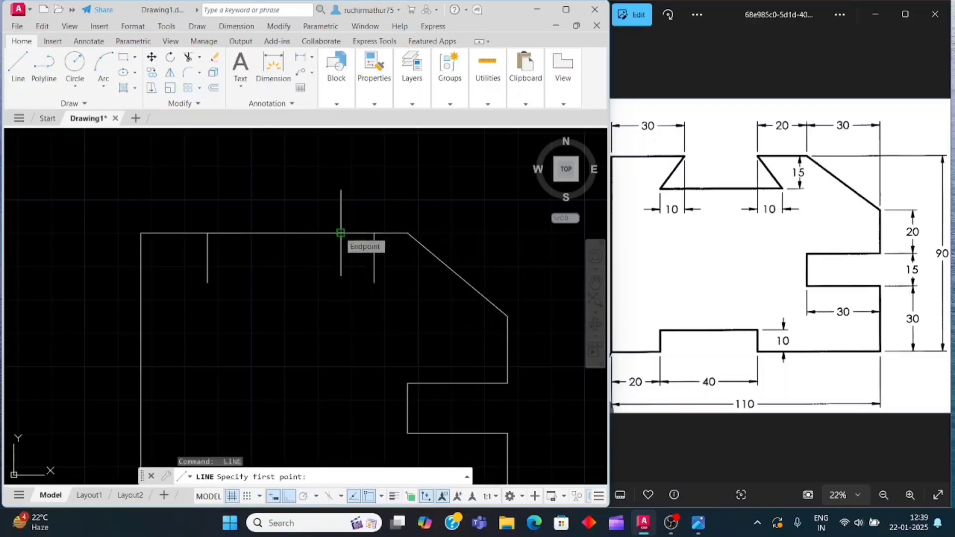
Draw both slanted dovetail sides from the top edge down to the guide lines' bottoms.
left_click(341, 233)
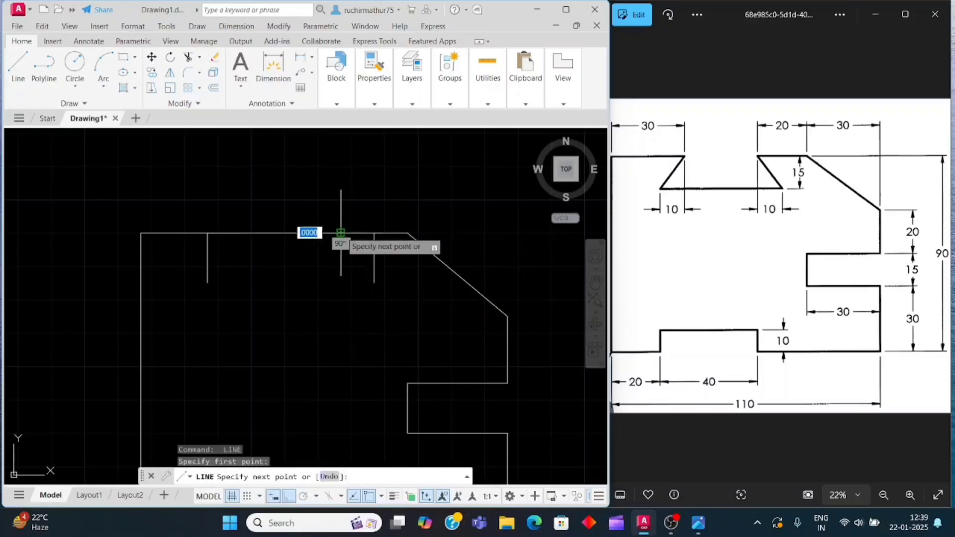
left_click(374, 281)
key("Escape")
key("Return")
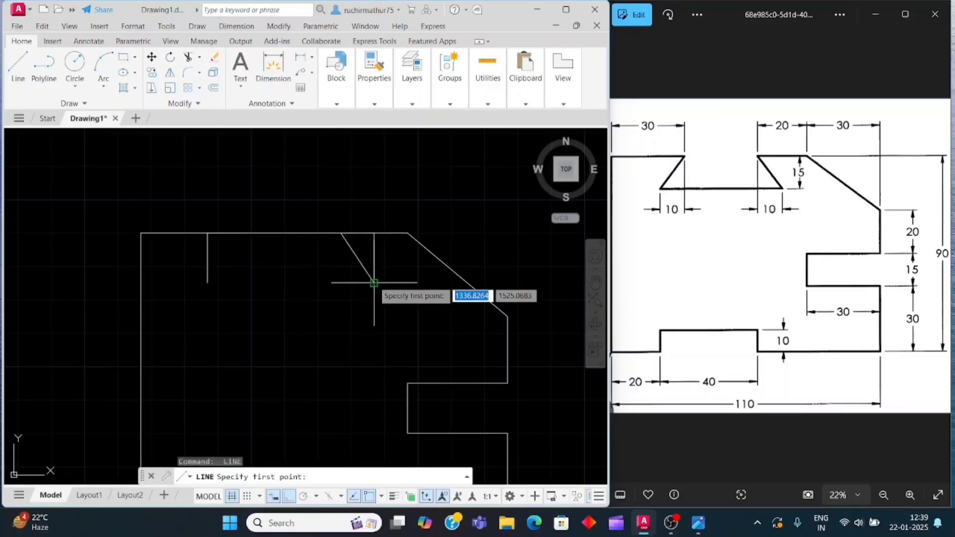
left_click(241, 232)
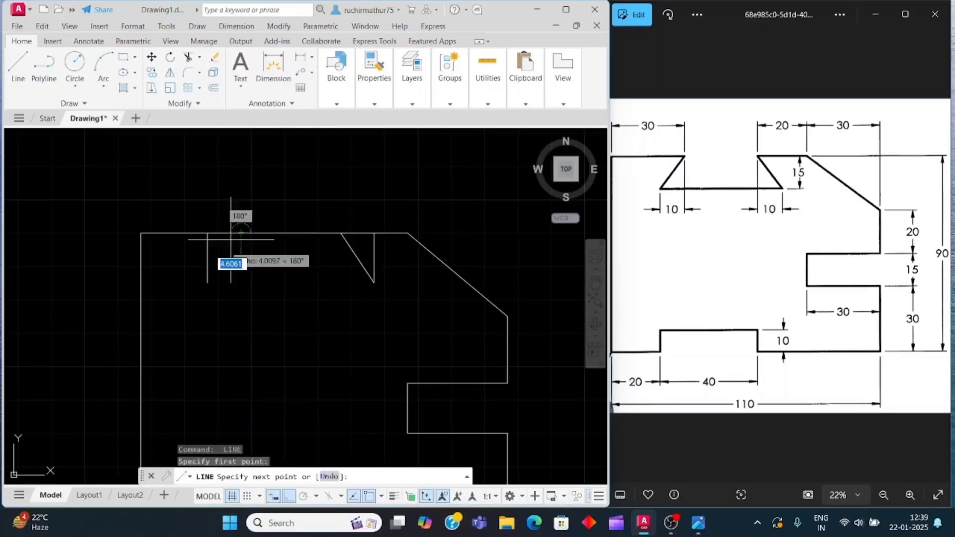
left_click(208, 282)
key("Escape")
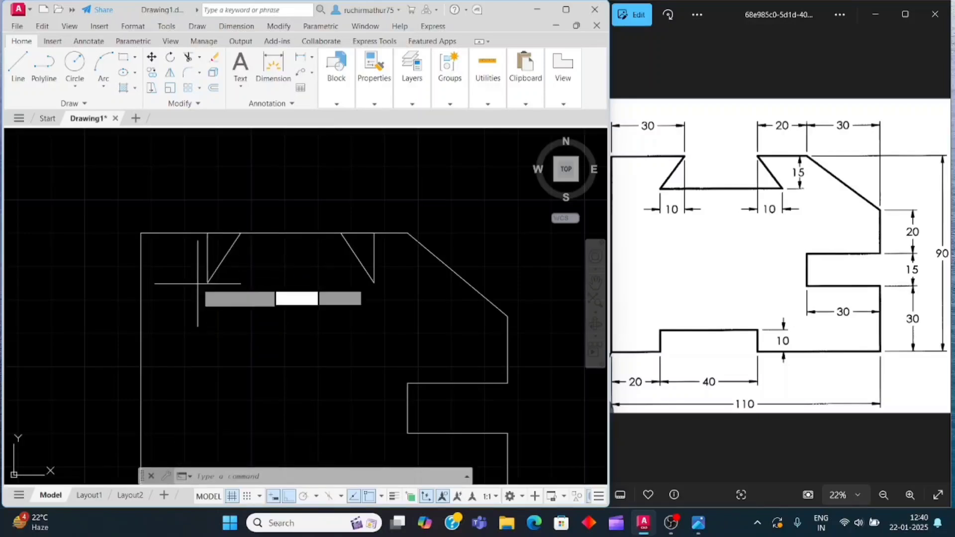
Draw the horizontal base line joining the bottoms of the two slanted sides.
key("Return")
left_click(208, 282)
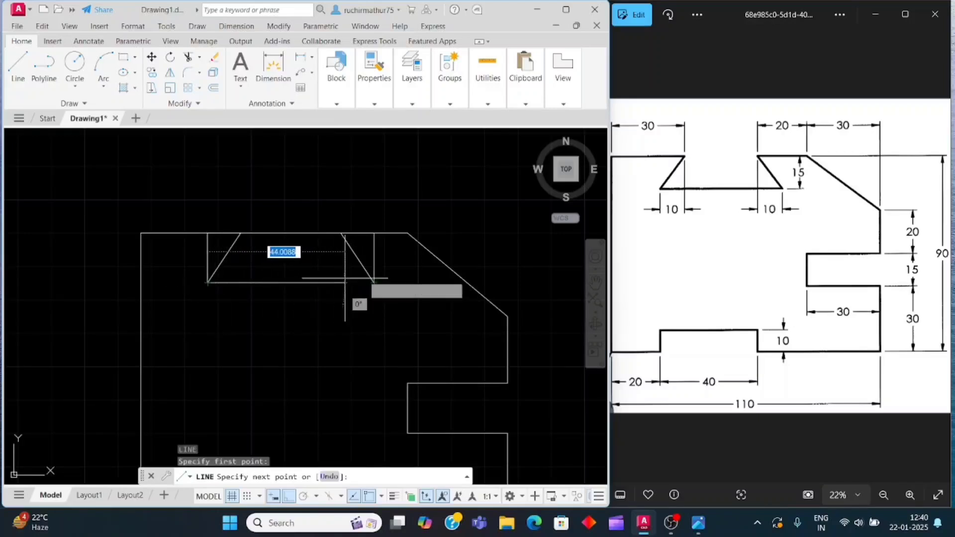
left_click(374, 283)
key("Escape")
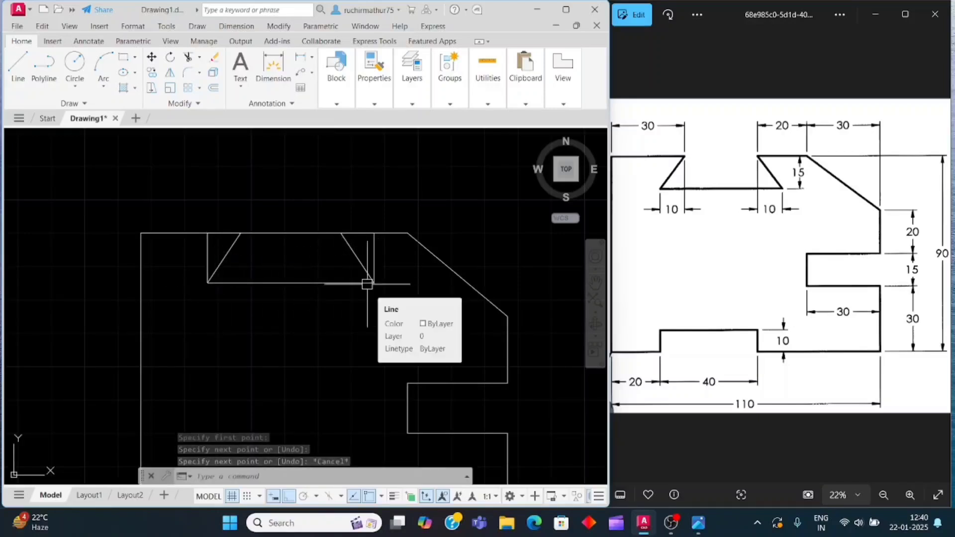
type("l")
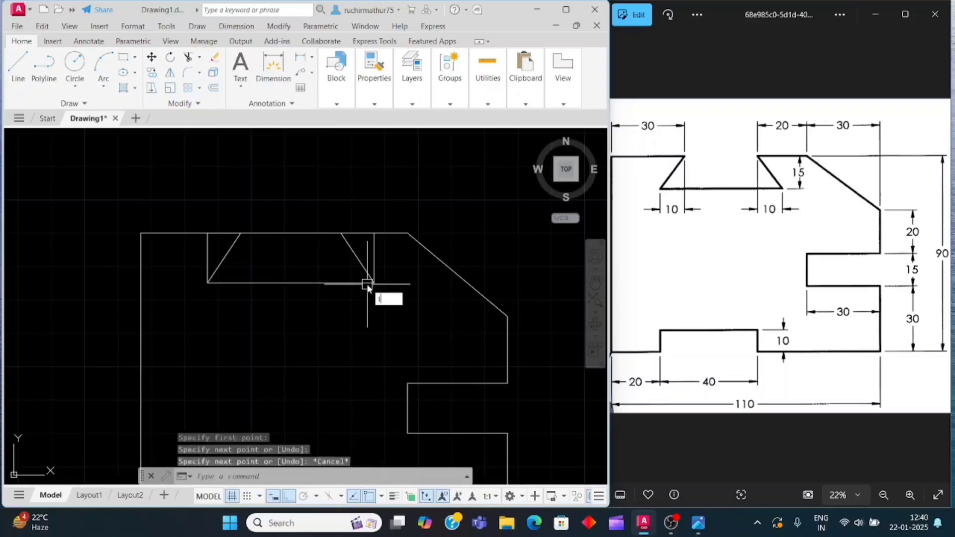
type("r")
key("Return")
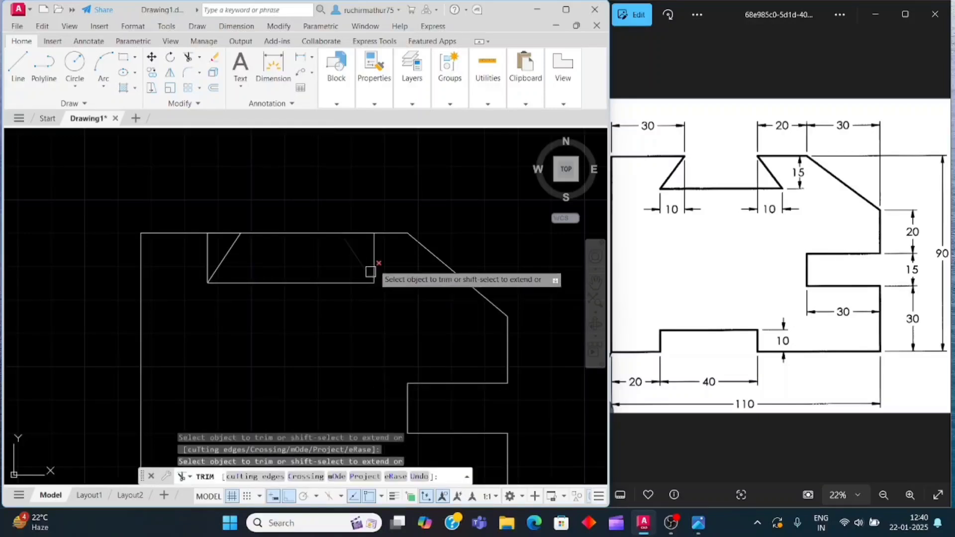
Trim away the left guide line and the top-edge span between the slanted sides.
left_click(207, 252)
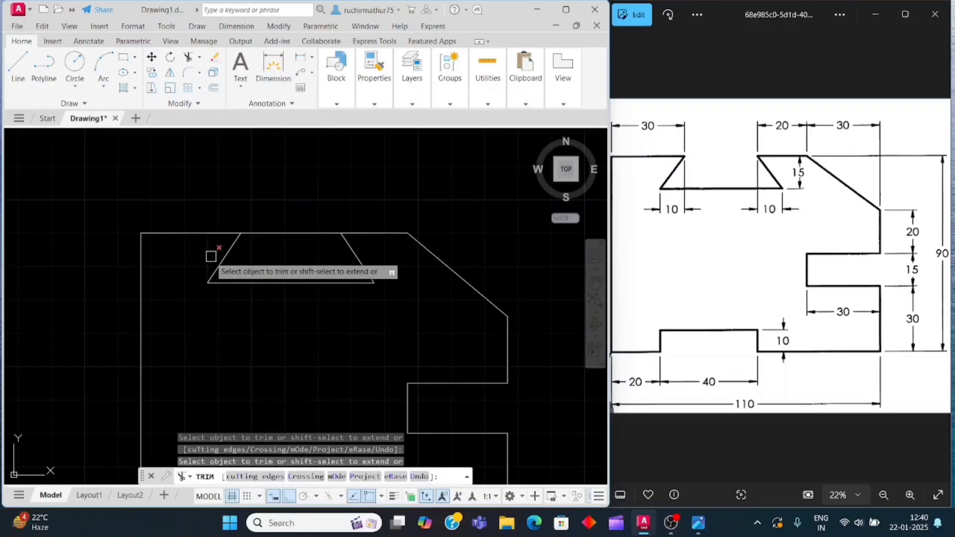
left_click(299, 232)
key("Escape")
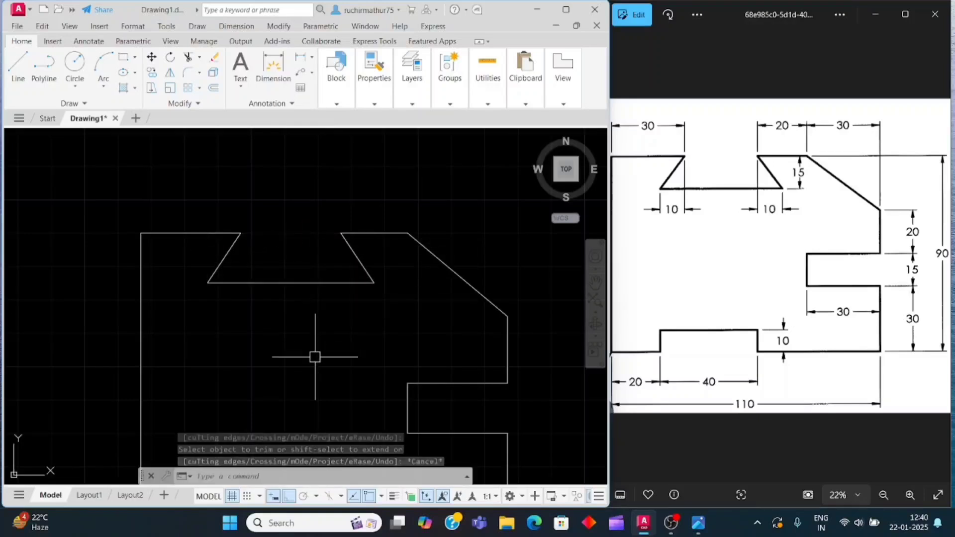